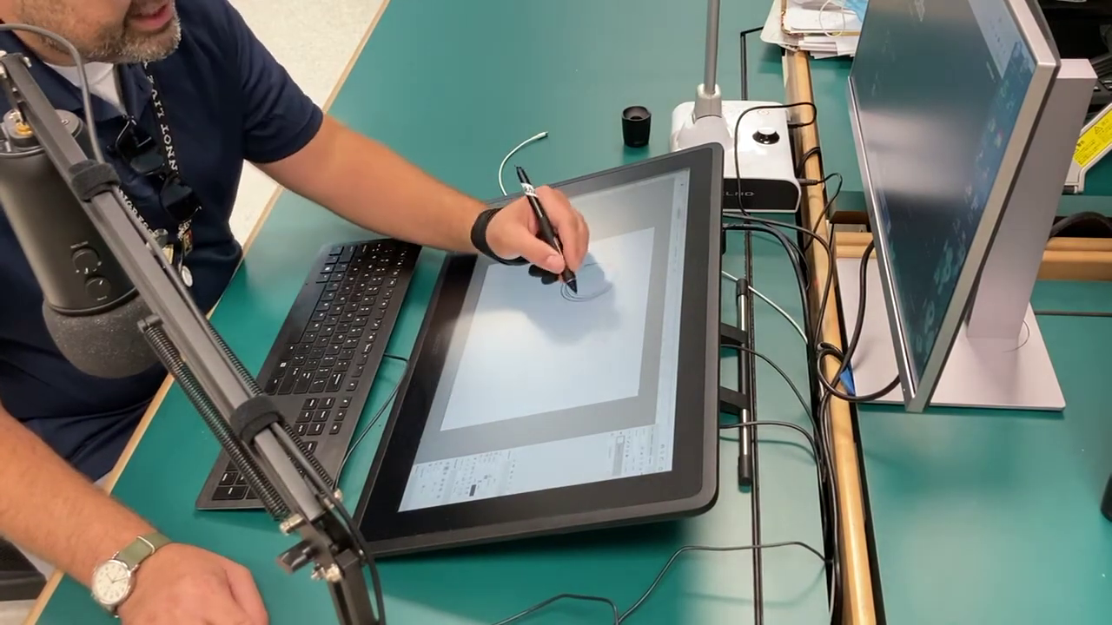
- Sketch a second elliptical stroke over the existing circle on the canvas
drag(574, 287, 593, 252)
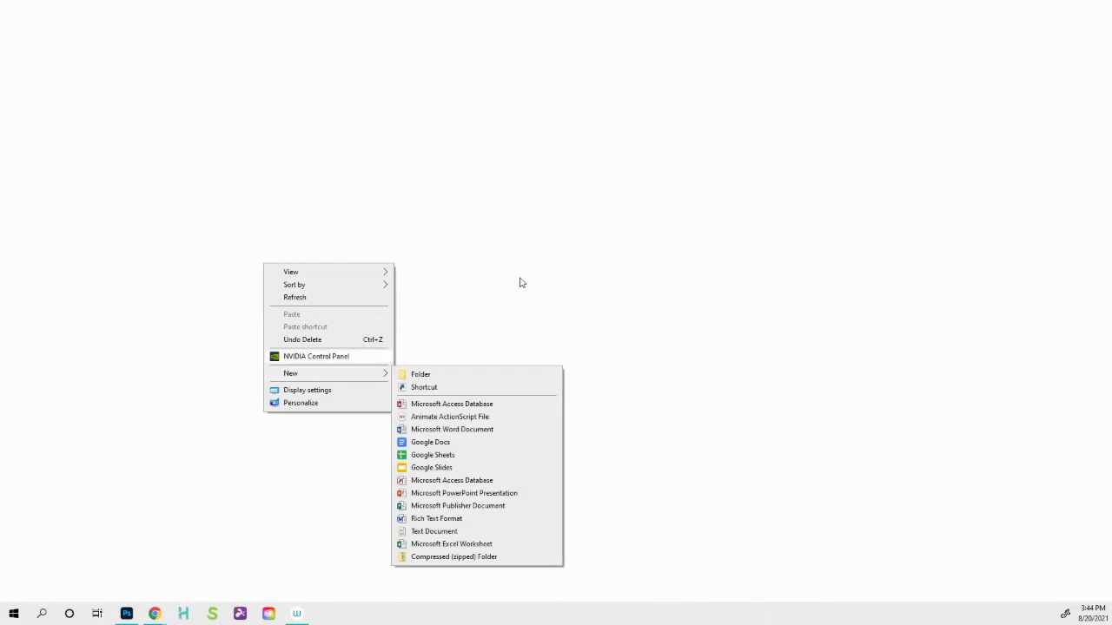
- Create a new desktop folder named with the artist's full name and open it
mouse_move(332, 376)
right_click(521, 262)
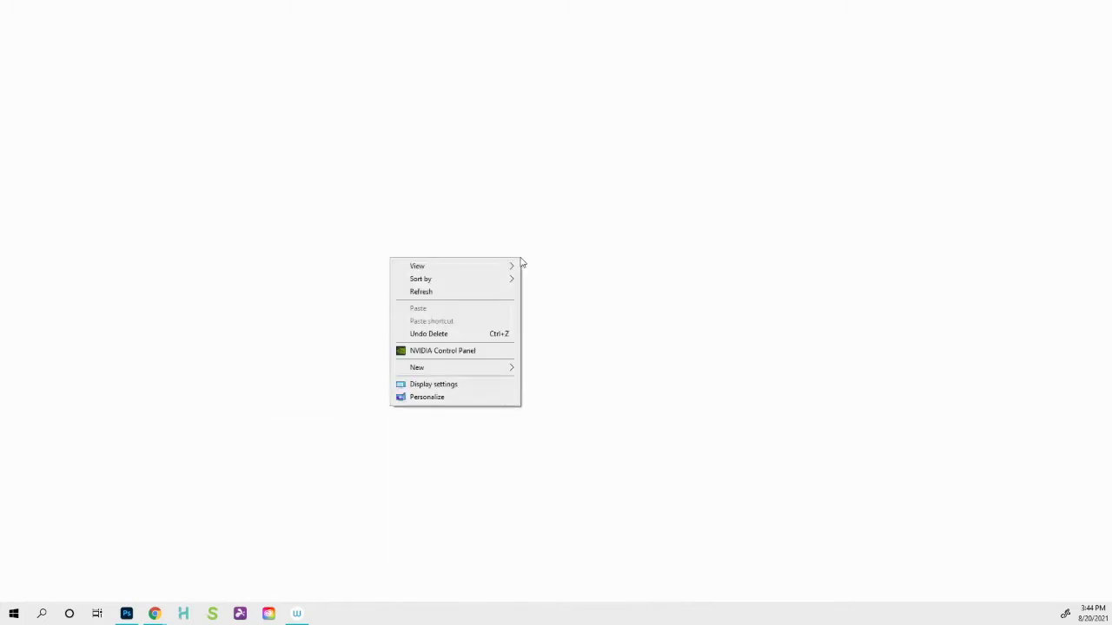
mouse_move(427, 374)
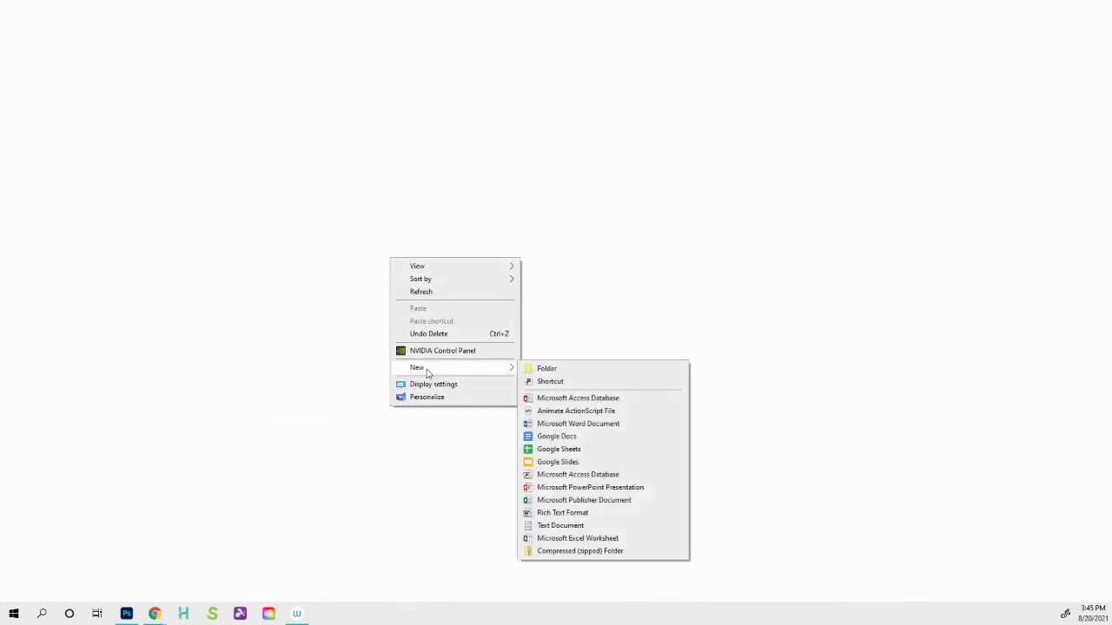
click(553, 371)
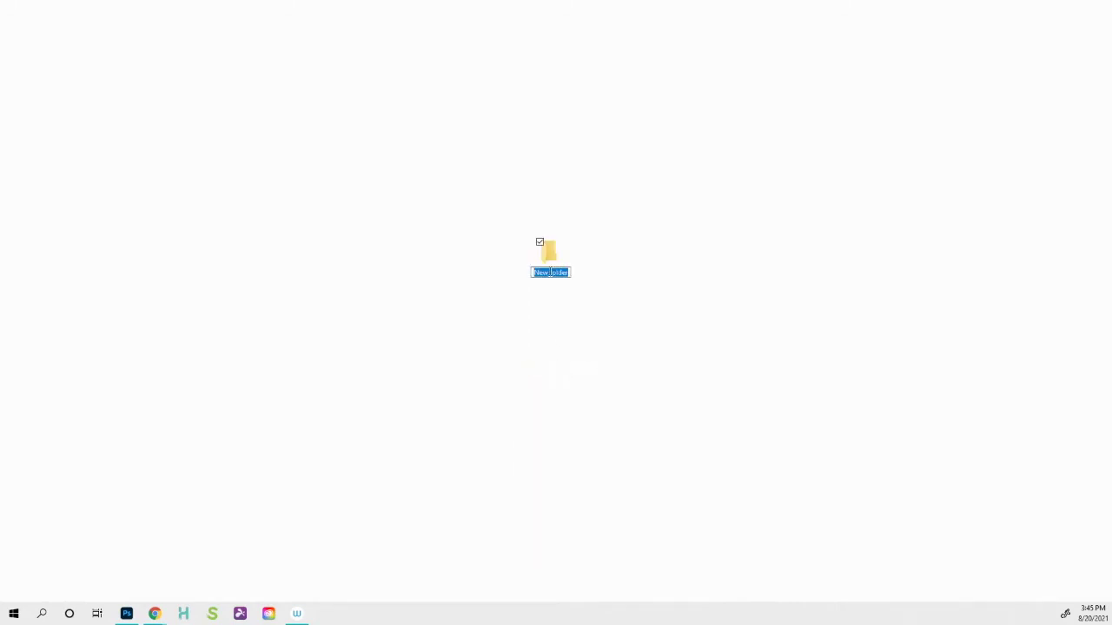
key(BackSpace)
key(Return)
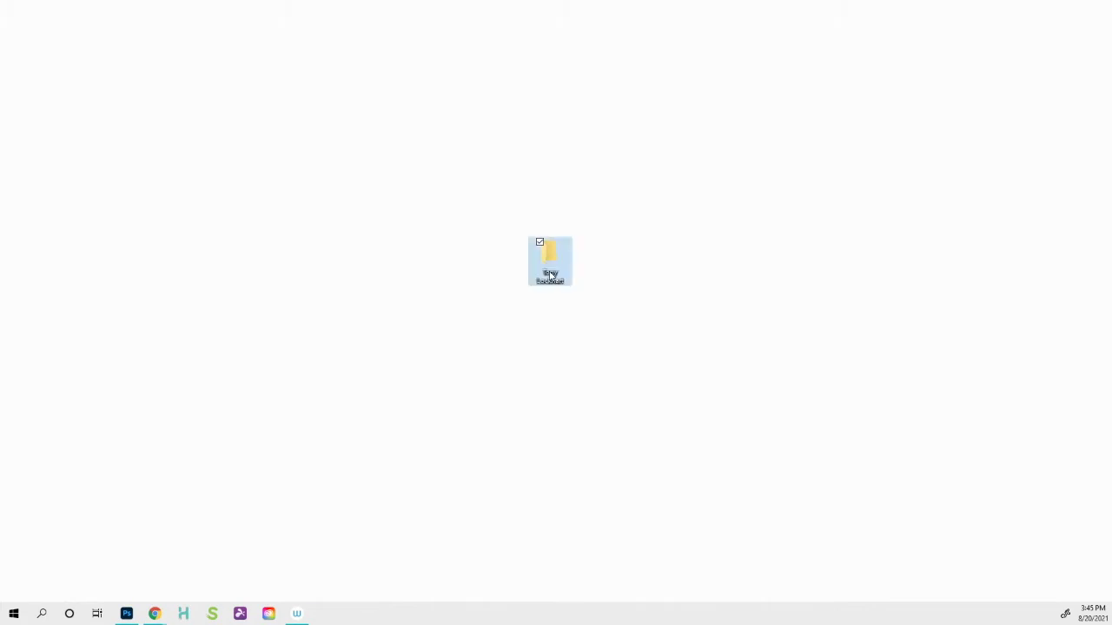
double_click(545, 258)
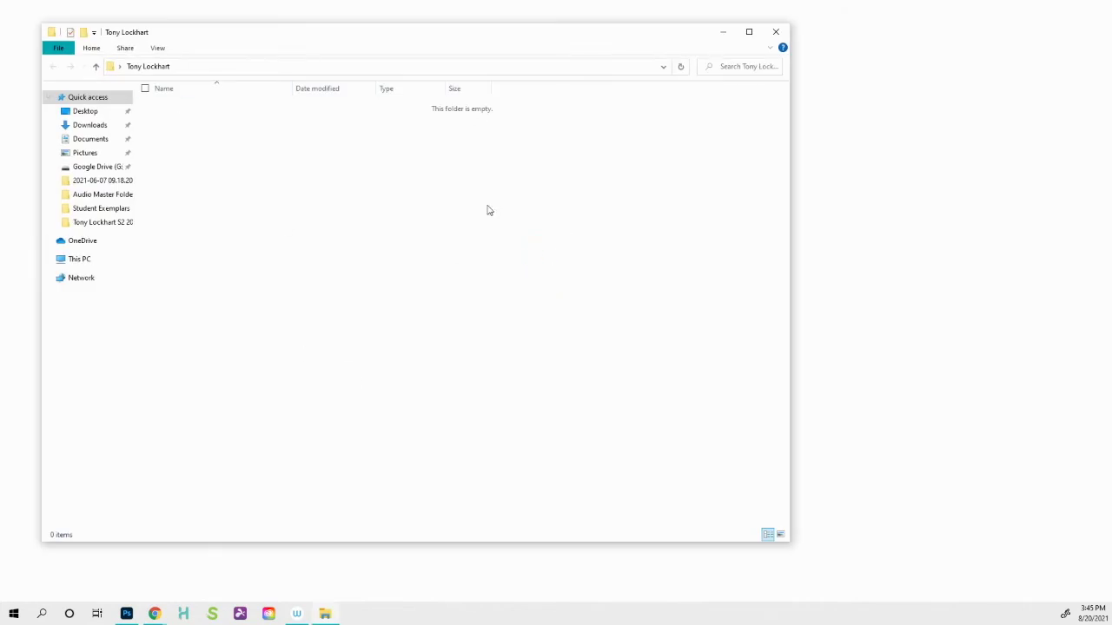
- Create a 'Vis Development' subfolder inside the artist's folder
right_click(357, 201)
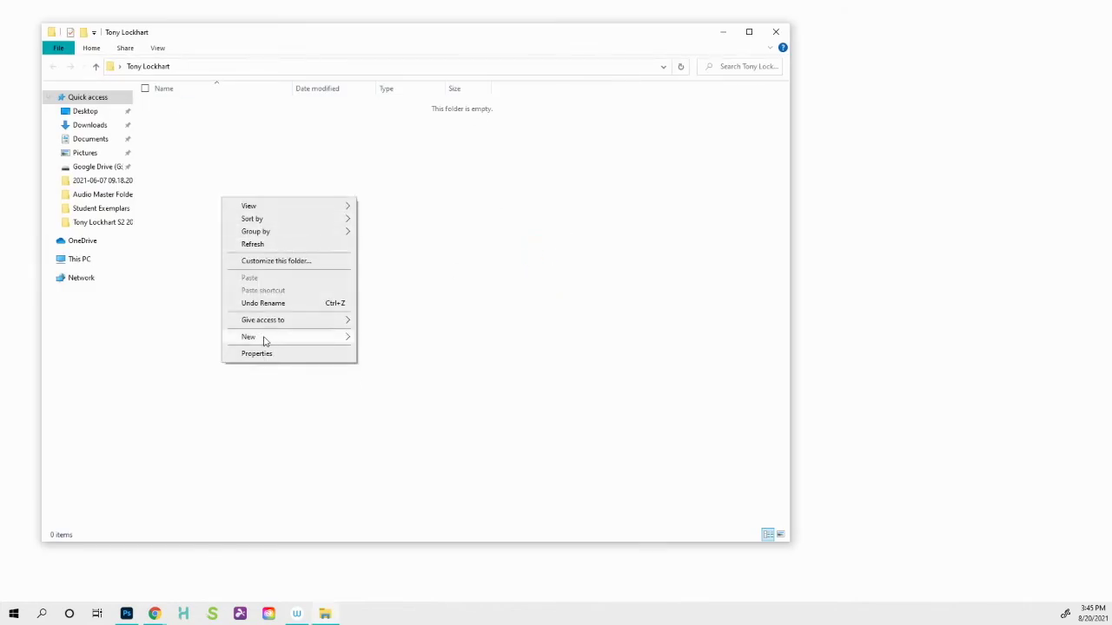
mouse_move(265, 337)
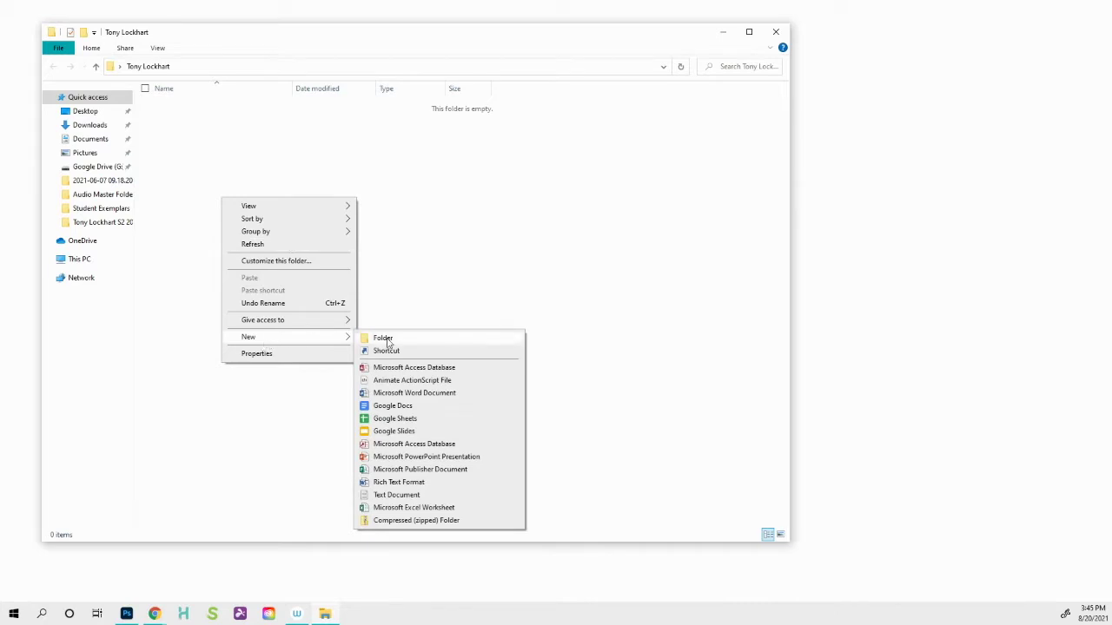
click(387, 342)
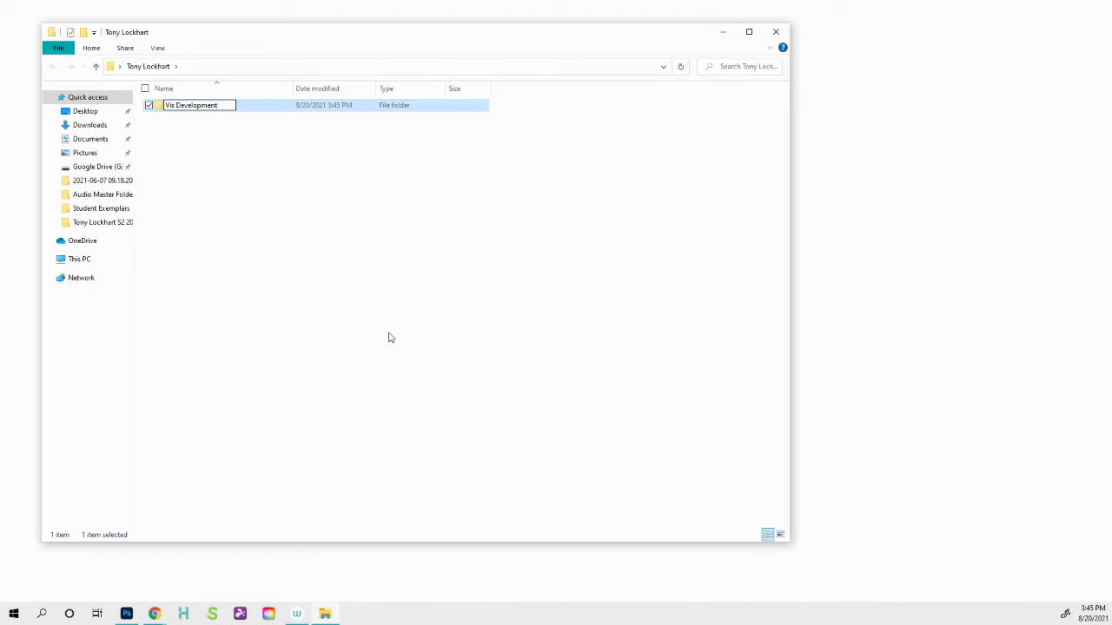
key(Return)
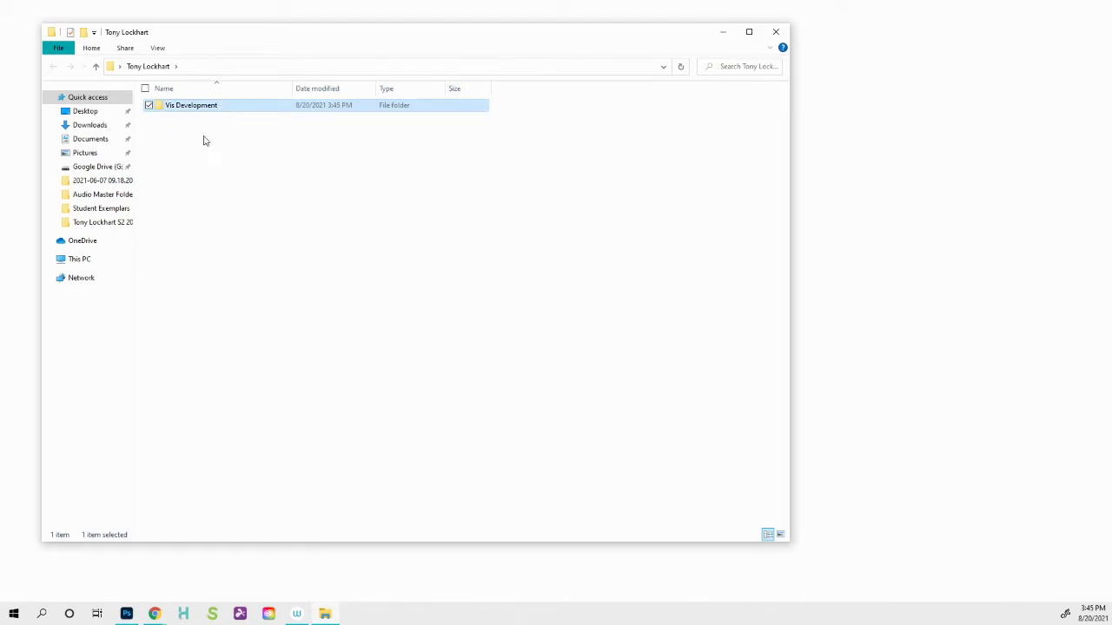
- Add a second subfolder named 'Portfolio'
right_click(205, 151)
mouse_move(136, 286)
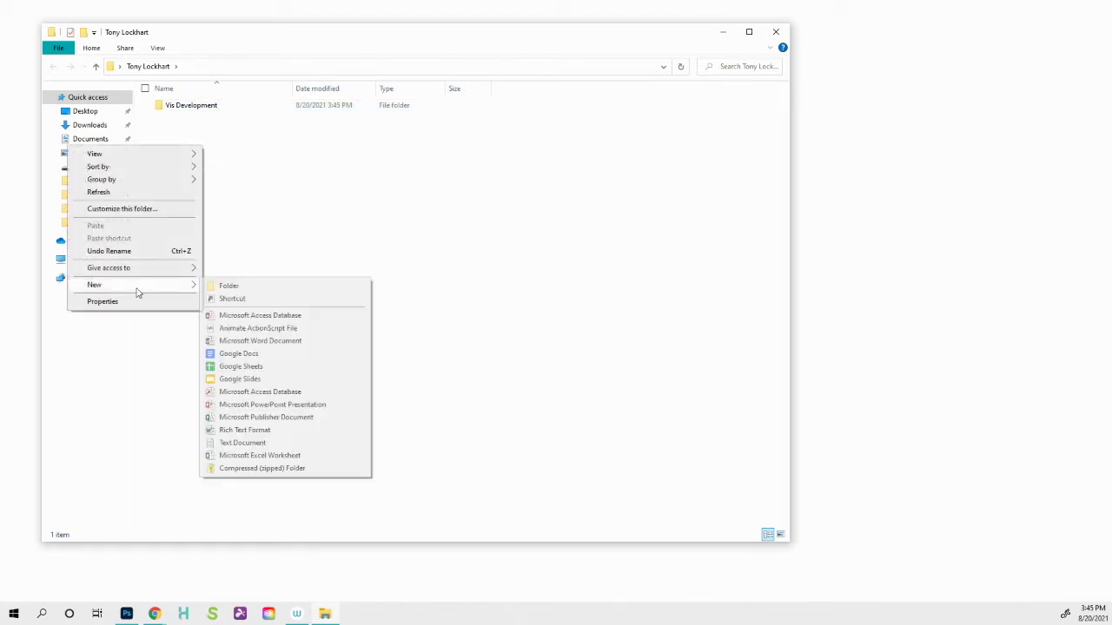
click(229, 287)
text(P)
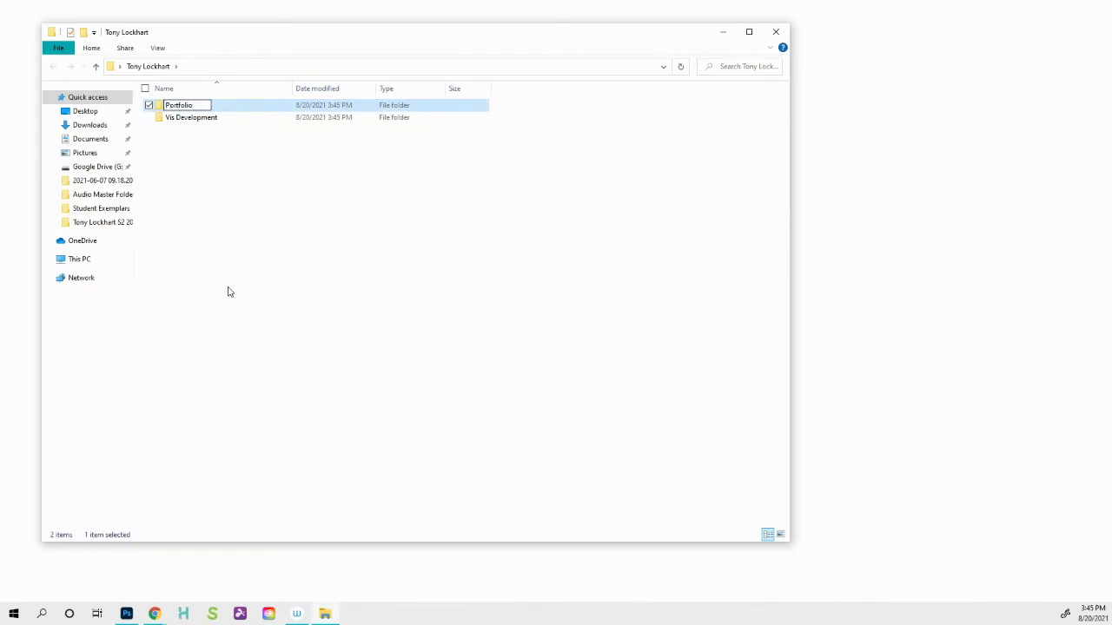
text(ortfolio)
key(Return)
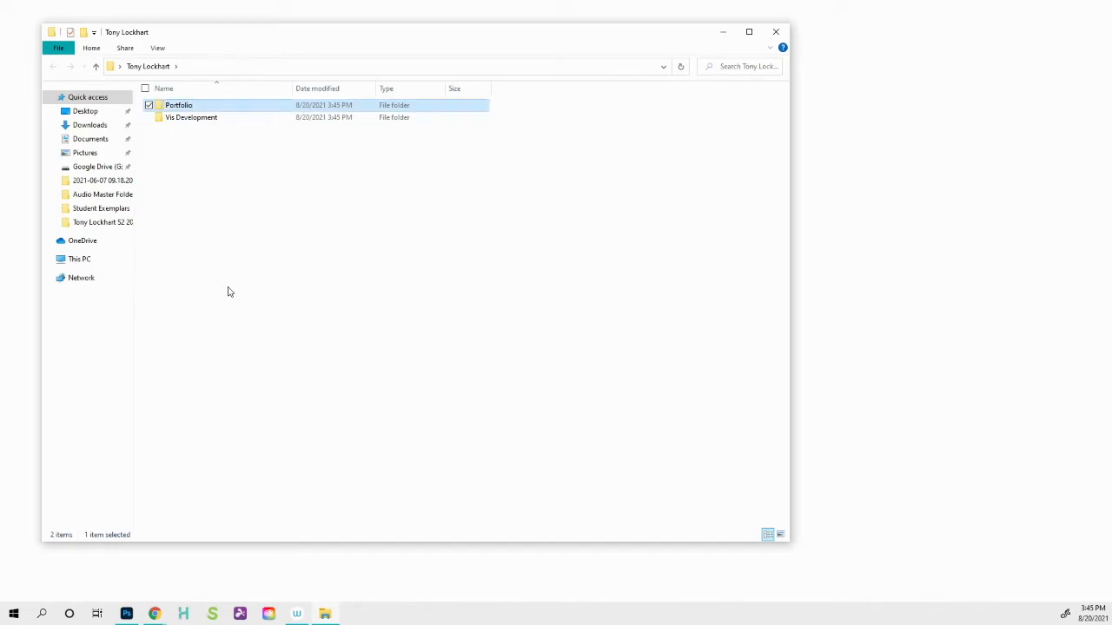
right_click(275, 223)
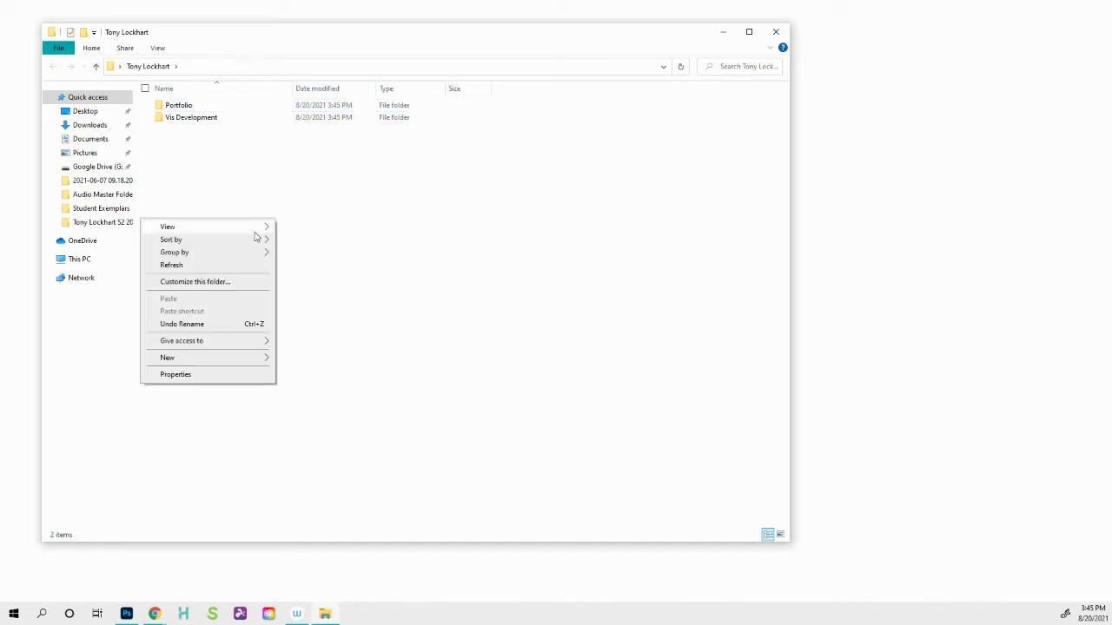
- Create an 'SBP Storyboards' subfolder
mouse_move(199, 358)
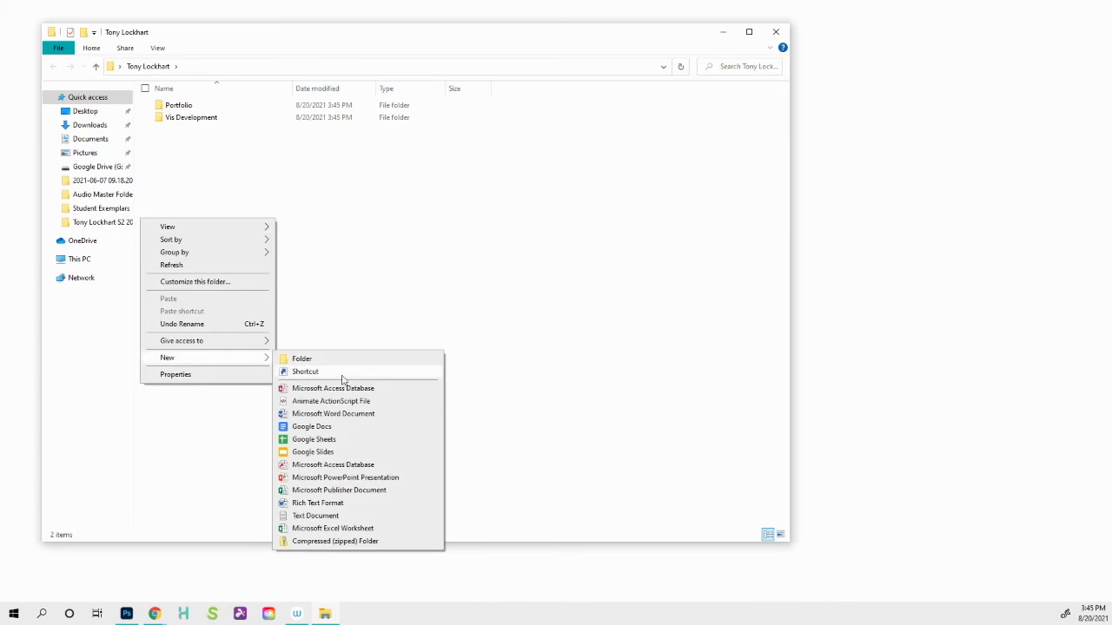
click(318, 363)
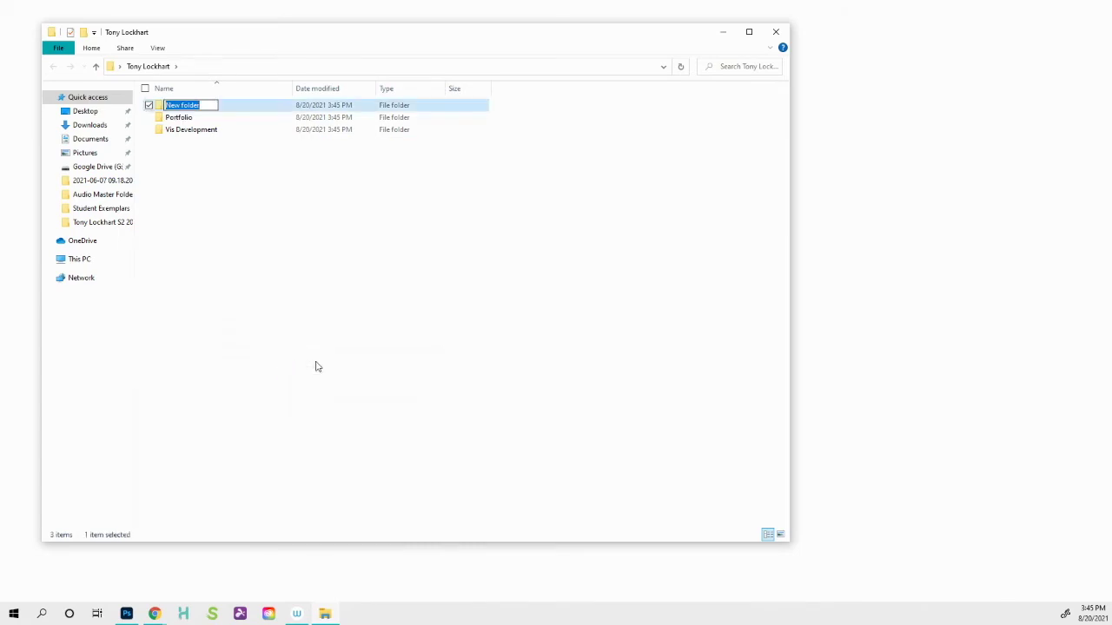
text(SBP Storyboards)
key(Return)
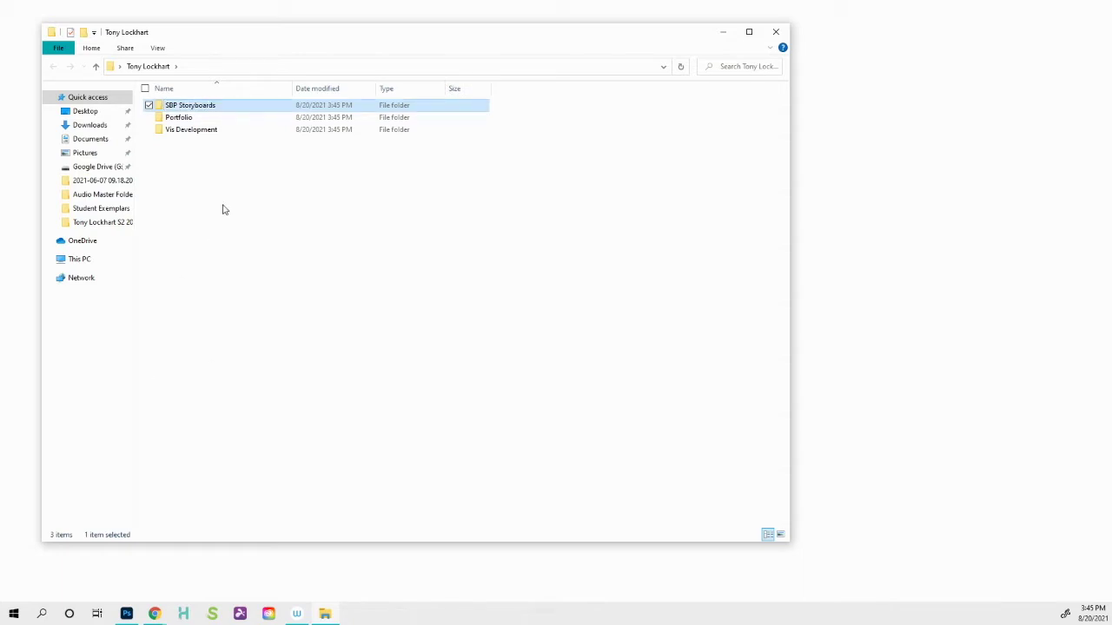
- Add another new folder named 'Harmony Animation'
right_click(222, 210)
mouse_move(178, 346)
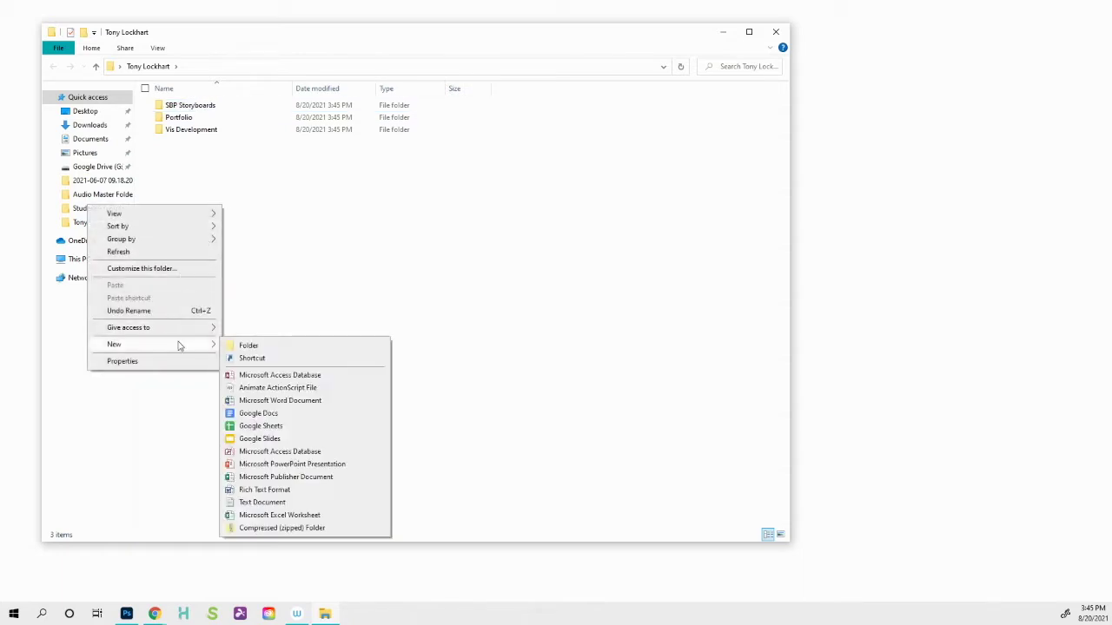
click(242, 346)
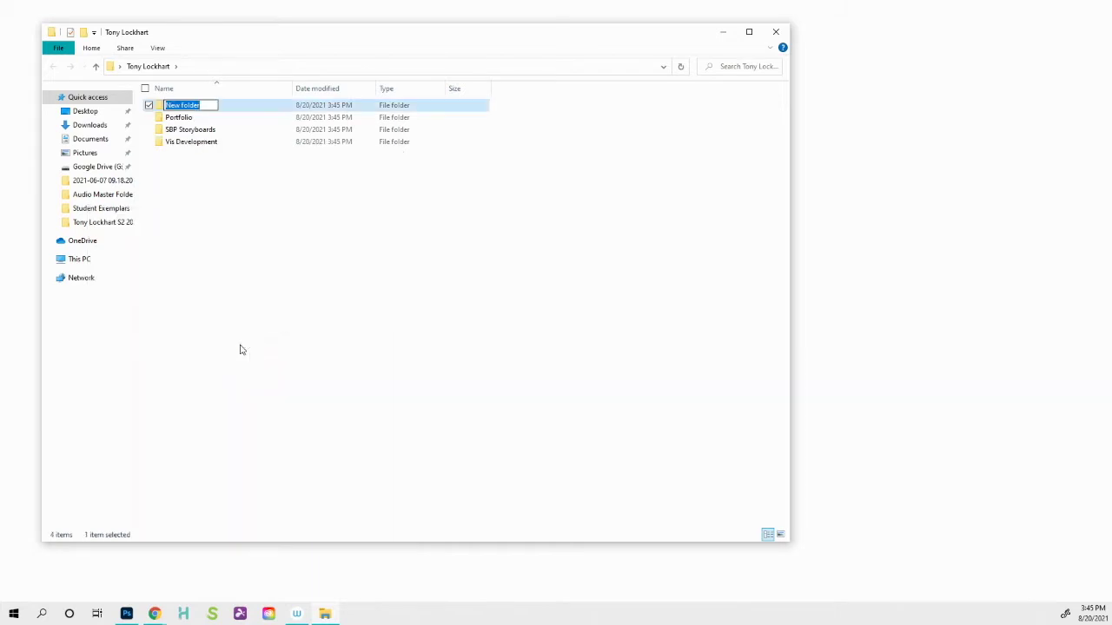
text(Harmony An)
text(imation)
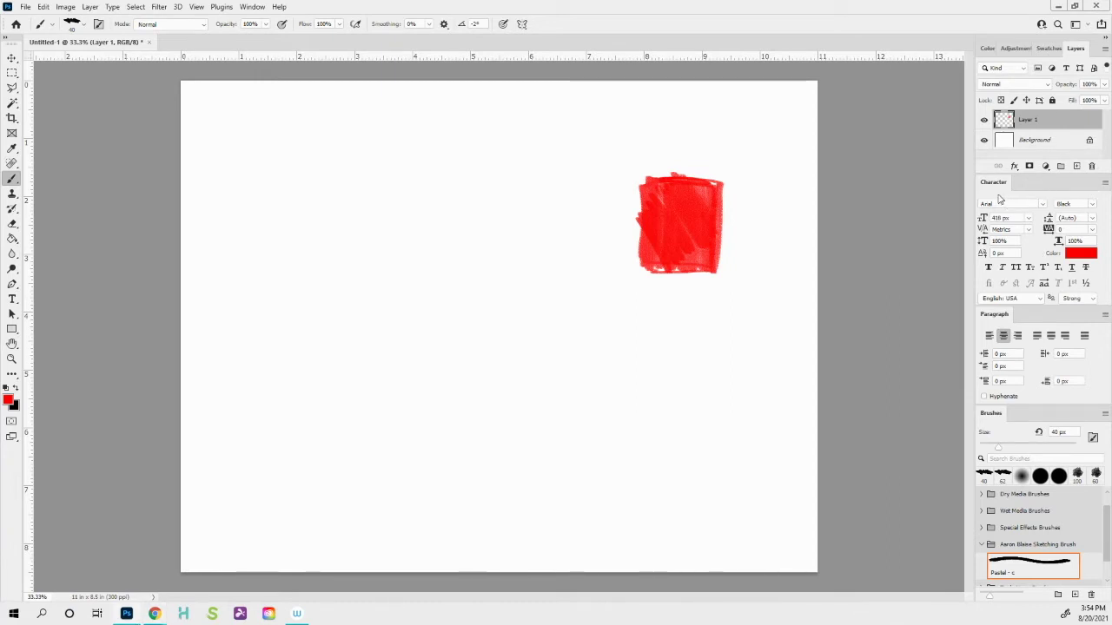
- Dock the Character panel with Paragraph and draw a black circle beside the red square
drag(993, 183, 1022, 318)
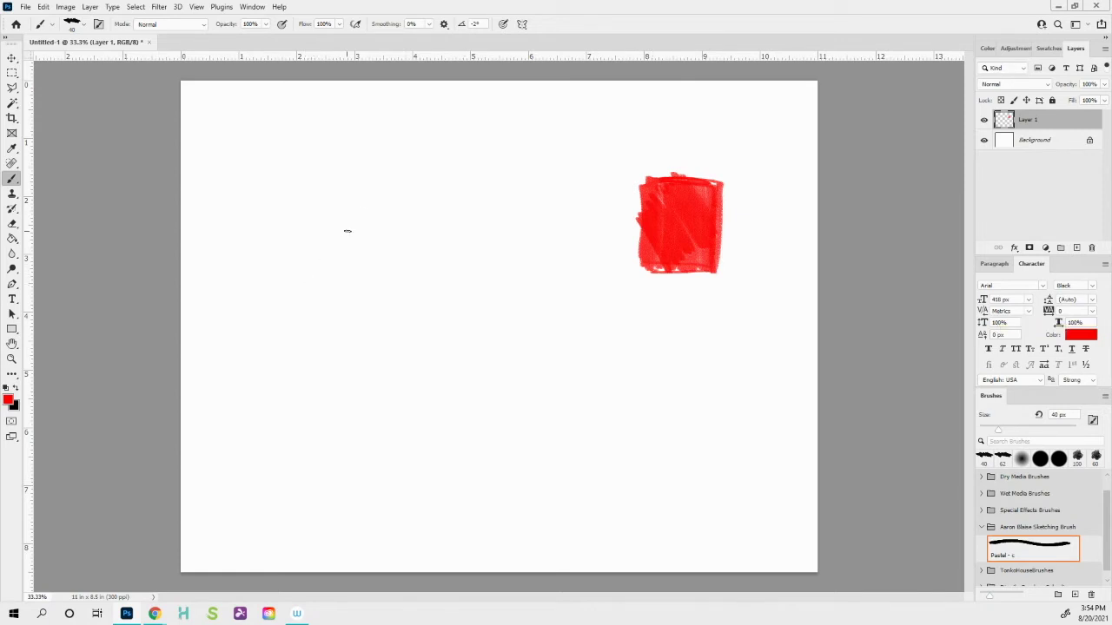
key(x)
mouse_move(425, 267)
mouse_down()
mouse_move(437, 213)
mouse_move(440, 251)
mouse_move(406, 287)
mouse_move(438, 233)
mouse_up()
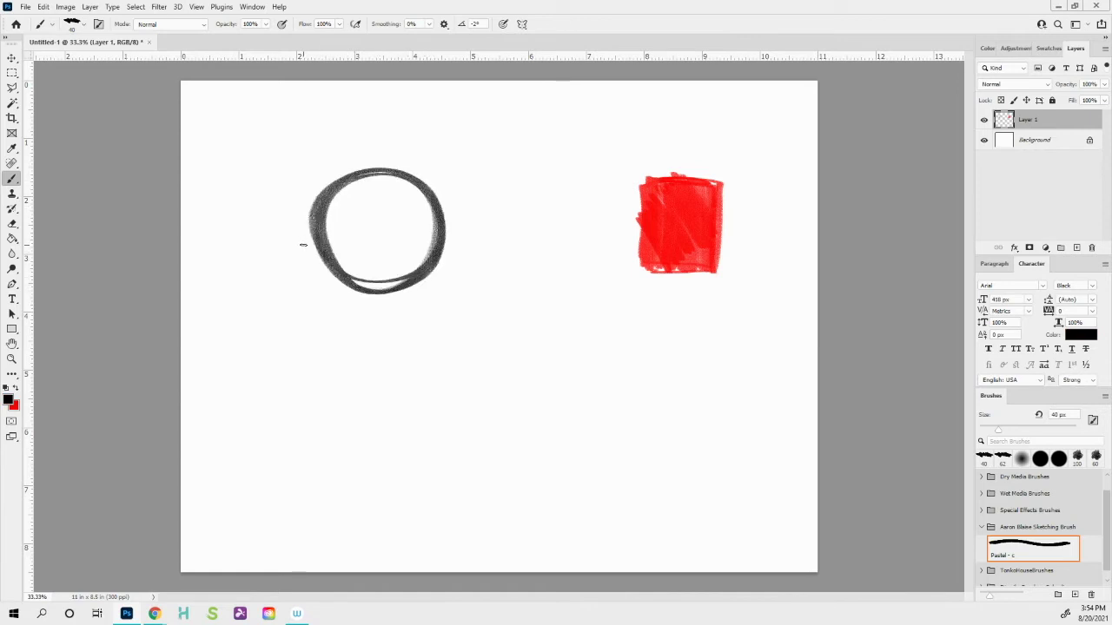
- Paint red shading inside the black circle, undoing strokes that spill past its edge
key(x)
mouse_move(415, 189)
mouse_down()
mouse_move(424, 227)
mouse_move(386, 185)
mouse_move(412, 256)
mouse_move(357, 188)
mouse_move(399, 273)
mouse_move(338, 204)
mouse_move(364, 283)
mouse_move(342, 269)
mouse_move(334, 213)
mouse_move(416, 213)
mouse_move(356, 178)
mouse_move(421, 261)
mouse_up()
mouse_move(415, 210)
mouse_down()
mouse_move(457, 241)
mouse_move(415, 241)
mouse_up()
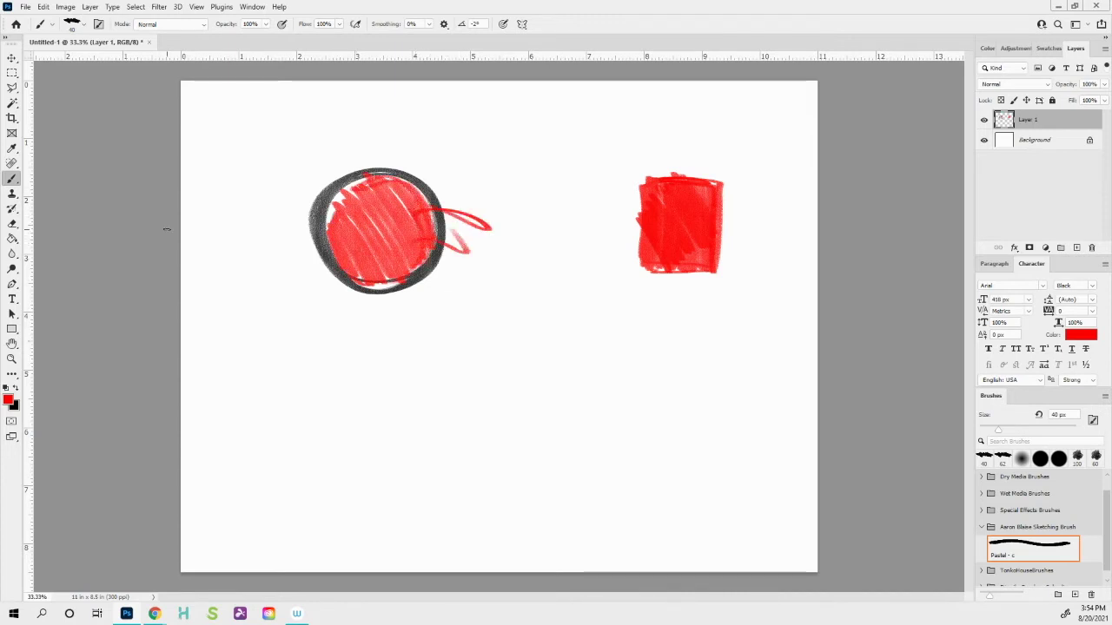
key(ctrl+z)
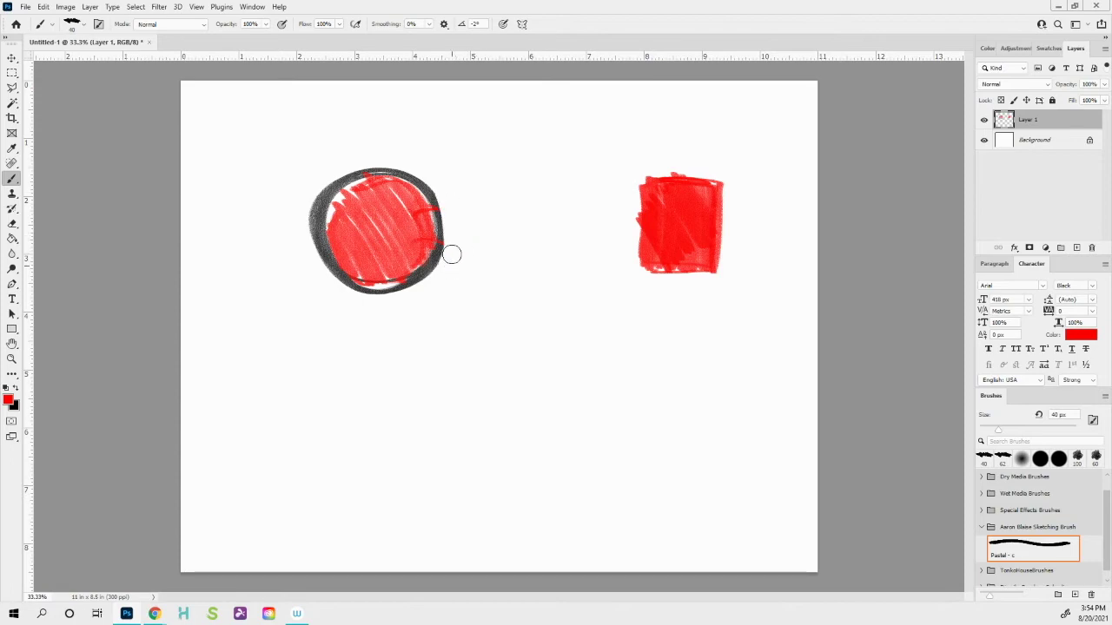
key(e)
scroll(263, 162, up, 3)
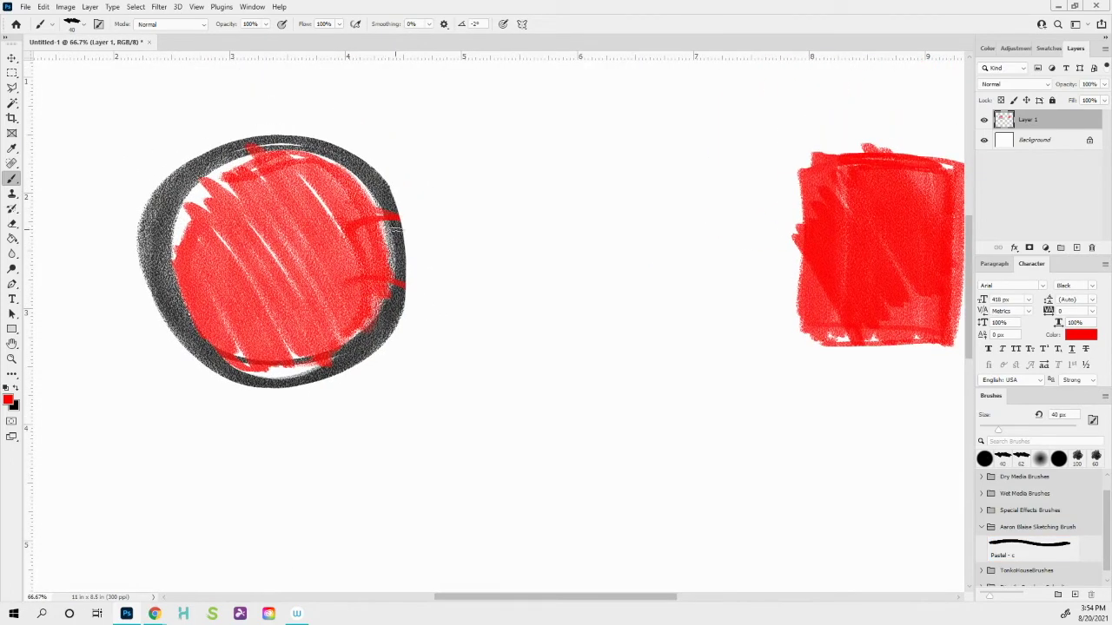
- Darken the circle's right outline in black, then hide Layer 1
key(x)
mouse_move(382, 196)
mouse_down()
mouse_move(399, 248)
mouse_move(402, 277)
mouse_move(392, 205)
mouse_move(395, 291)
mouse_up()
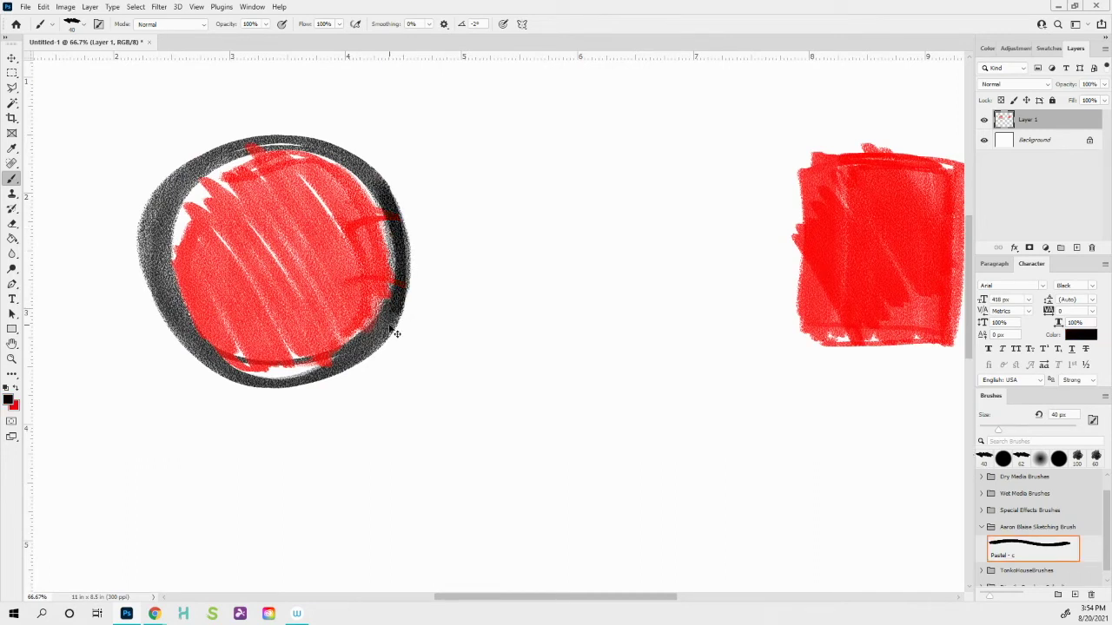
scroll(395, 335, down, 3)
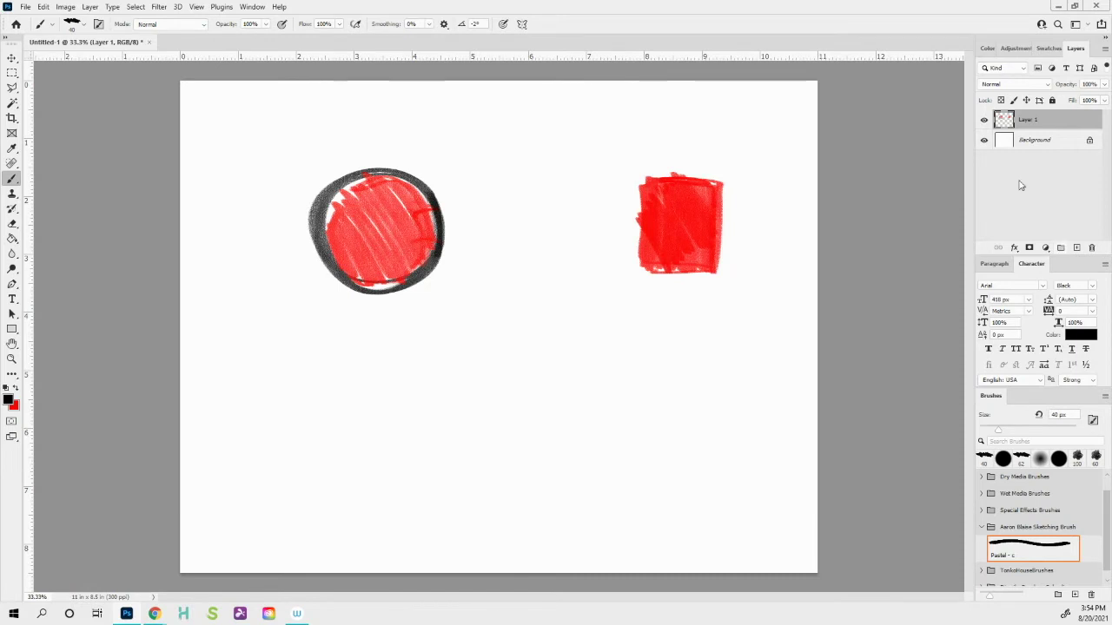
click(984, 120)
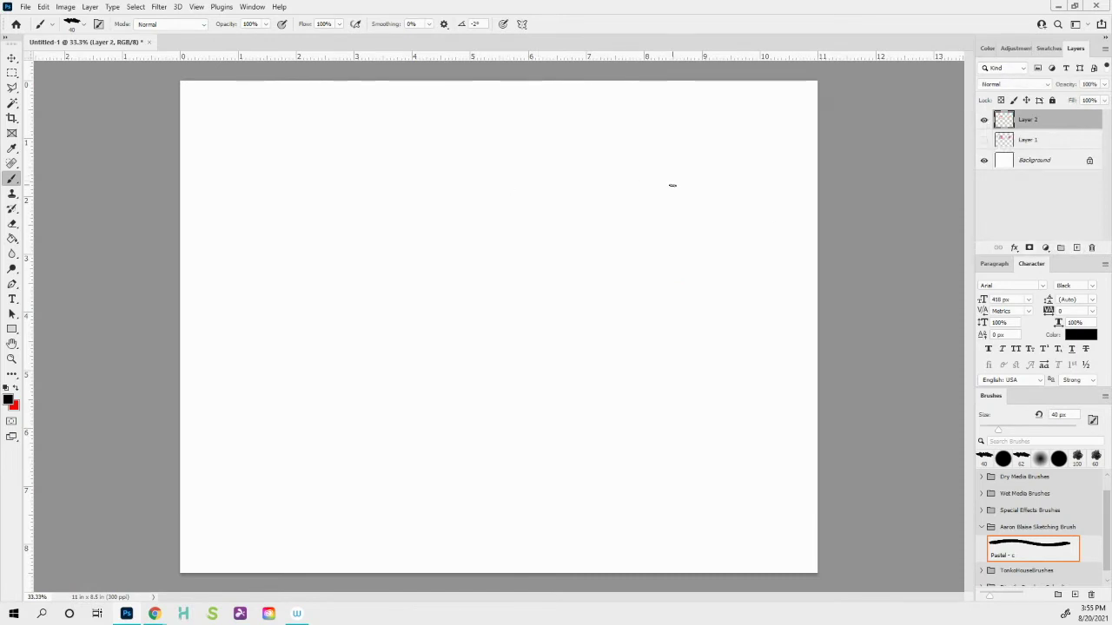
- Draw a black square outline on a new layer and fill the box red on Layer 2 with a larger brush
click(1076, 250)
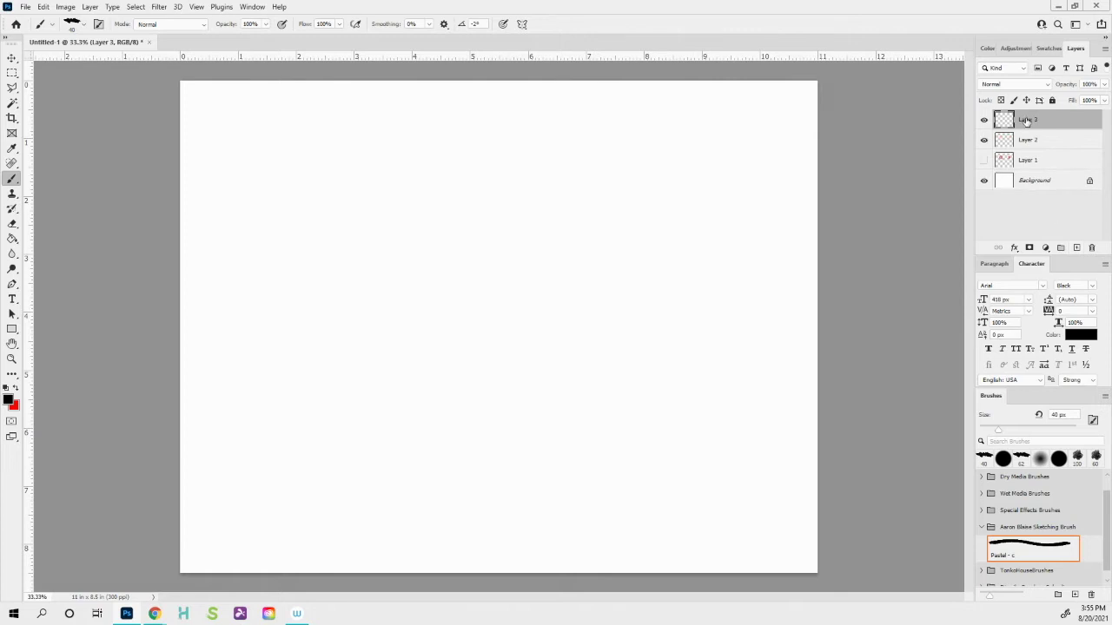
mouse_move(680, 266)
mouse_down()
mouse_move(684, 388)
mouse_move(542, 394)
mouse_move(547, 337)
mouse_move(626, 229)
mouse_move(641, 232)
mouse_move(553, 343)
mouse_move(552, 394)
mouse_move(552, 238)
mouse_move(682, 355)
mouse_move(602, 386)
mouse_move(651, 389)
mouse_move(579, 396)
mouse_up()
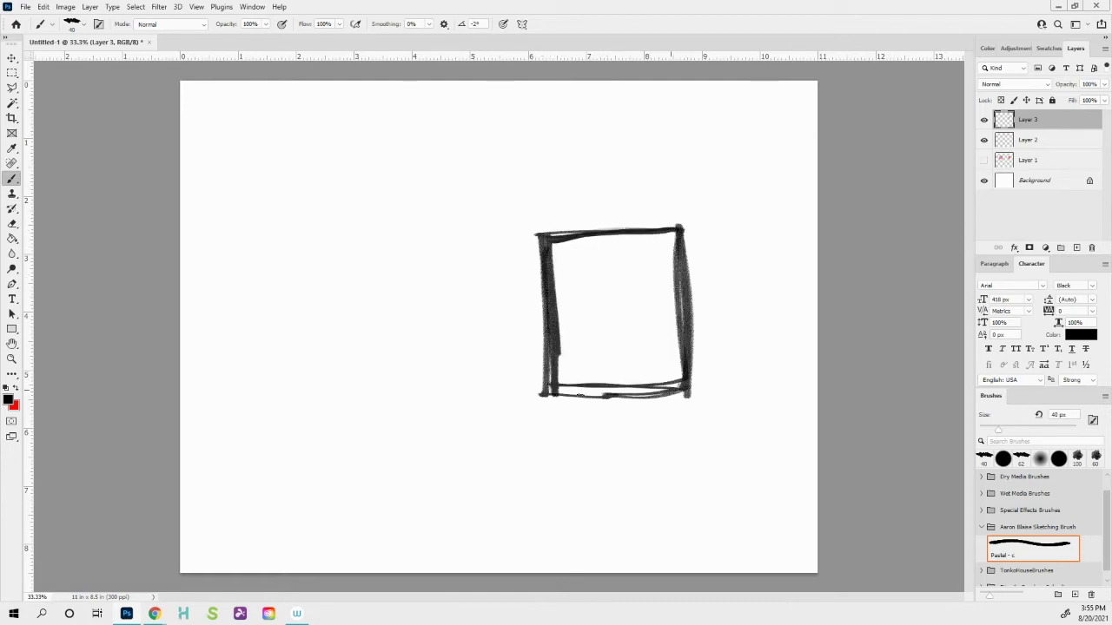
click(1030, 139)
key(x)
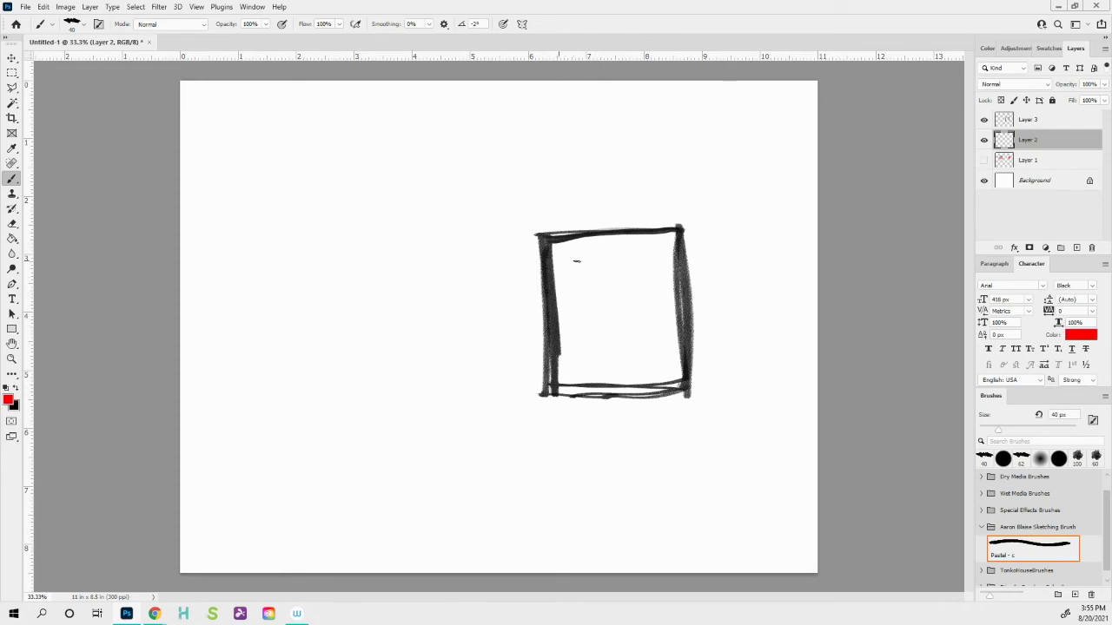
mouse_move(673, 236)
mouse_down()
mouse_move(699, 284)
mouse_move(623, 216)
mouse_move(707, 313)
mouse_move(664, 283)
mouse_move(709, 348)
mouse_move(578, 220)
mouse_move(665, 313)
mouse_move(613, 291)
mouse_up()
key(bracketright)
key(bracketright)
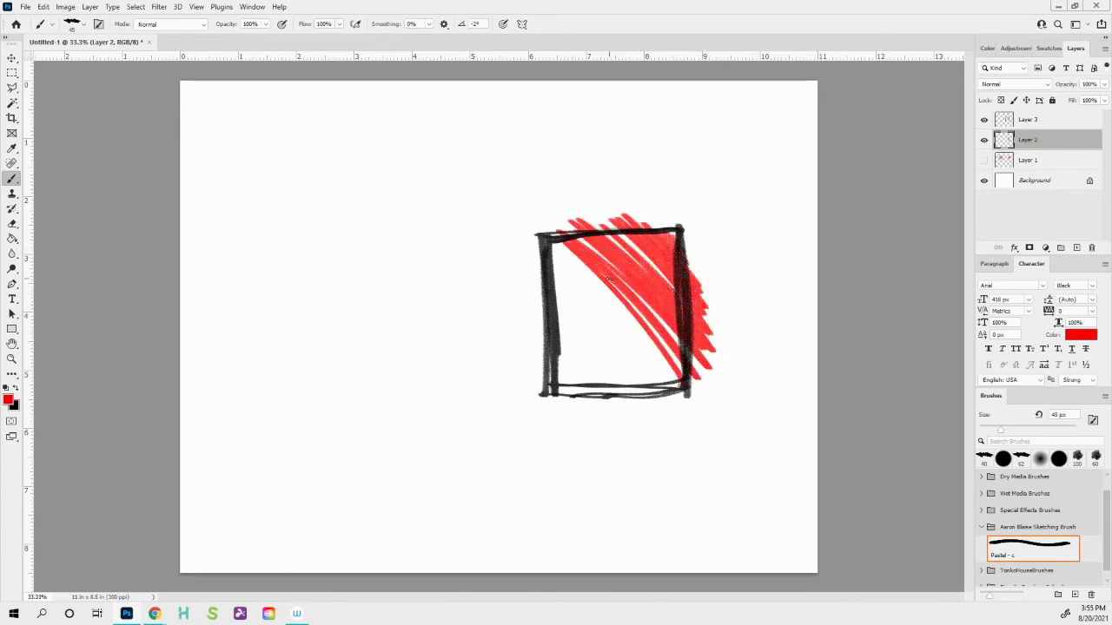
key(bracketright)
key(bracketright)
key(bracketright)
key(bracketright)
key(bracketright)
key(bracketright)
mouse_move(538, 230)
mouse_down()
mouse_move(657, 347)
mouse_move(510, 228)
mouse_move(487, 228)
mouse_move(594, 347)
mouse_move(598, 377)
mouse_move(532, 362)
mouse_move(599, 409)
mouse_move(625, 287)
mouse_move(695, 235)
mouse_move(605, 368)
mouse_move(561, 367)
mouse_move(538, 396)
mouse_up()
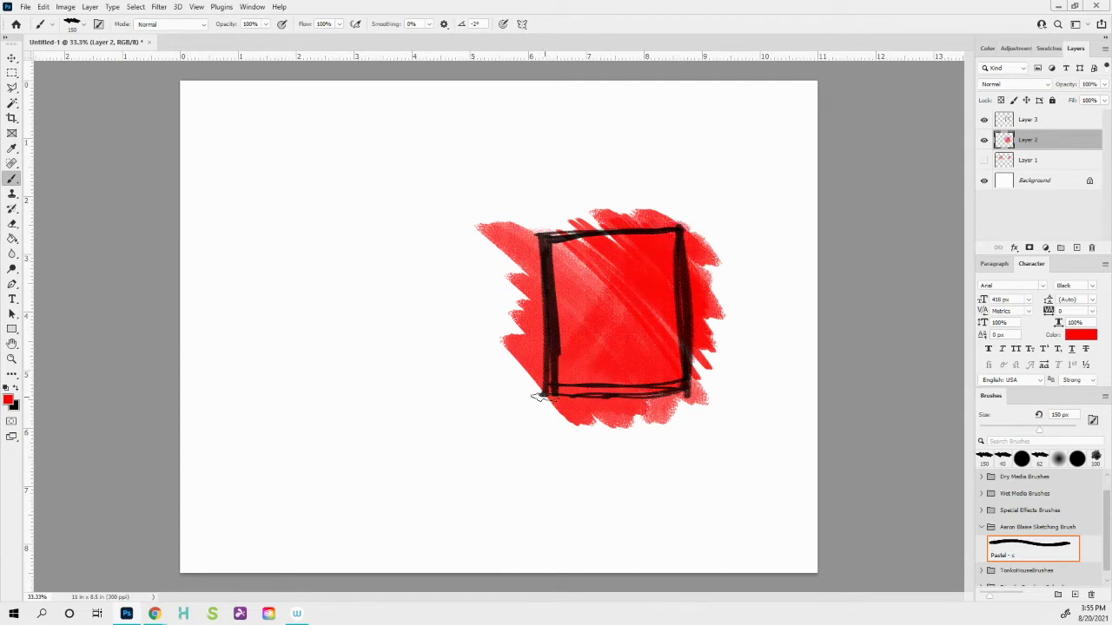
- Erase the red paint spilling outside the box
mouse_move(496, 272)
mouse_down()
mouse_move(511, 229)
mouse_move(528, 366)
mouse_move(534, 319)
mouse_move(539, 347)
mouse_move(519, 231)
mouse_move(514, 351)
mouse_move(468, 219)
mouse_move(701, 231)
mouse_move(543, 224)
mouse_move(690, 213)
mouse_move(562, 208)
mouse_move(691, 244)
mouse_move(712, 303)
mouse_move(700, 384)
mouse_move(686, 222)
mouse_move(699, 372)
mouse_move(687, 402)
mouse_move(580, 406)
mouse_move(703, 406)
mouse_move(554, 418)
mouse_move(529, 431)
mouse_up()
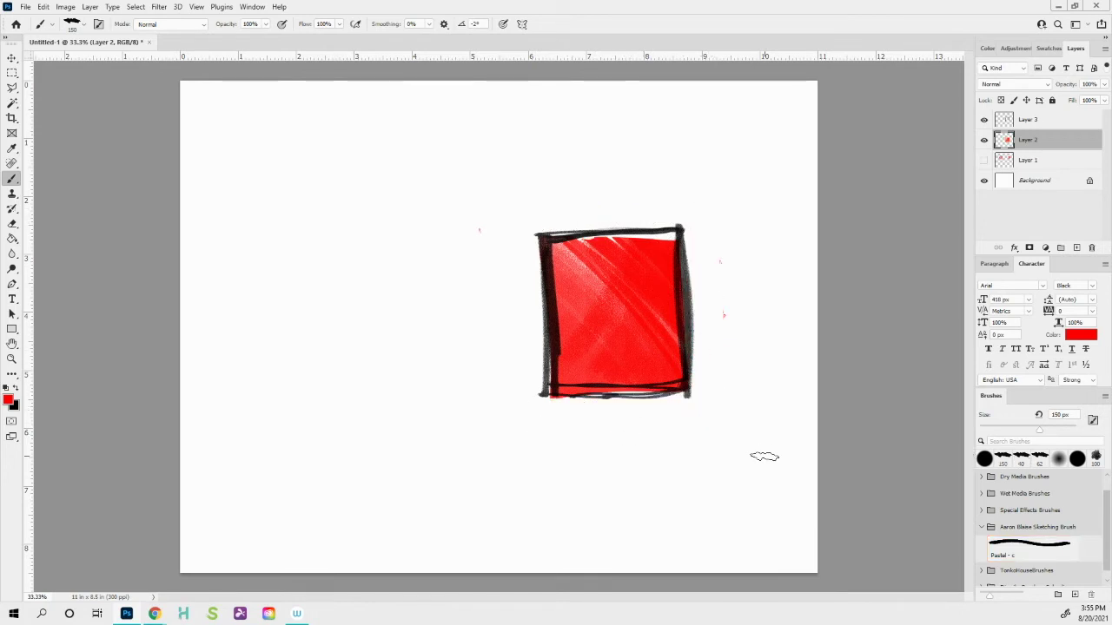
click(478, 231)
drag(717, 256, 724, 324)
- Toggle the outline and red fill layers' visibility to compare the result
click(984, 120)
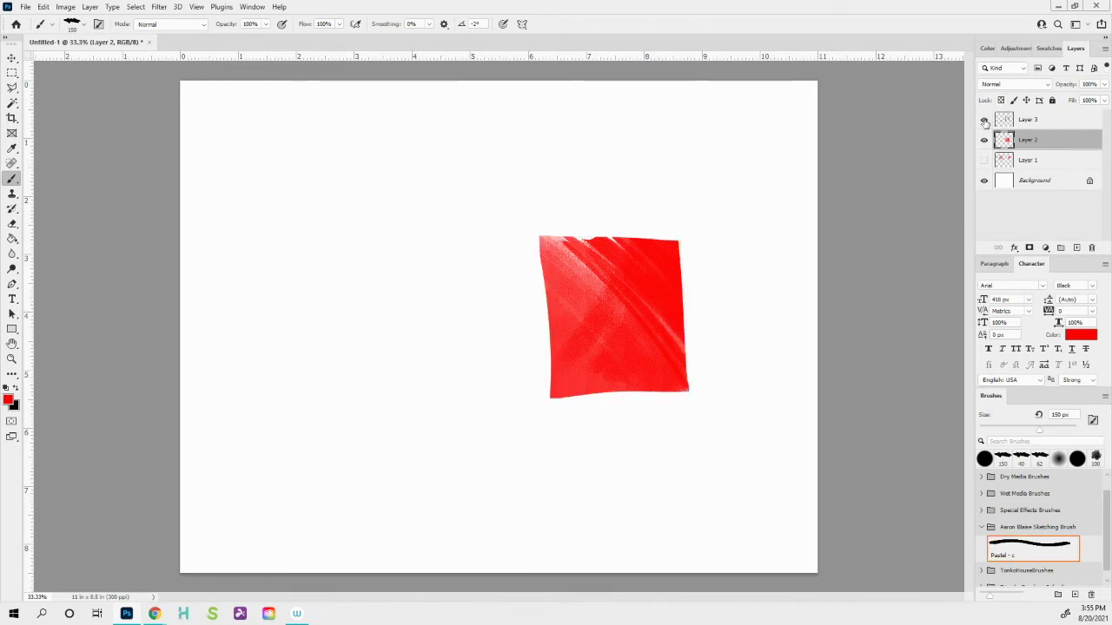
click(984, 120)
click(984, 120)
click(984, 120)
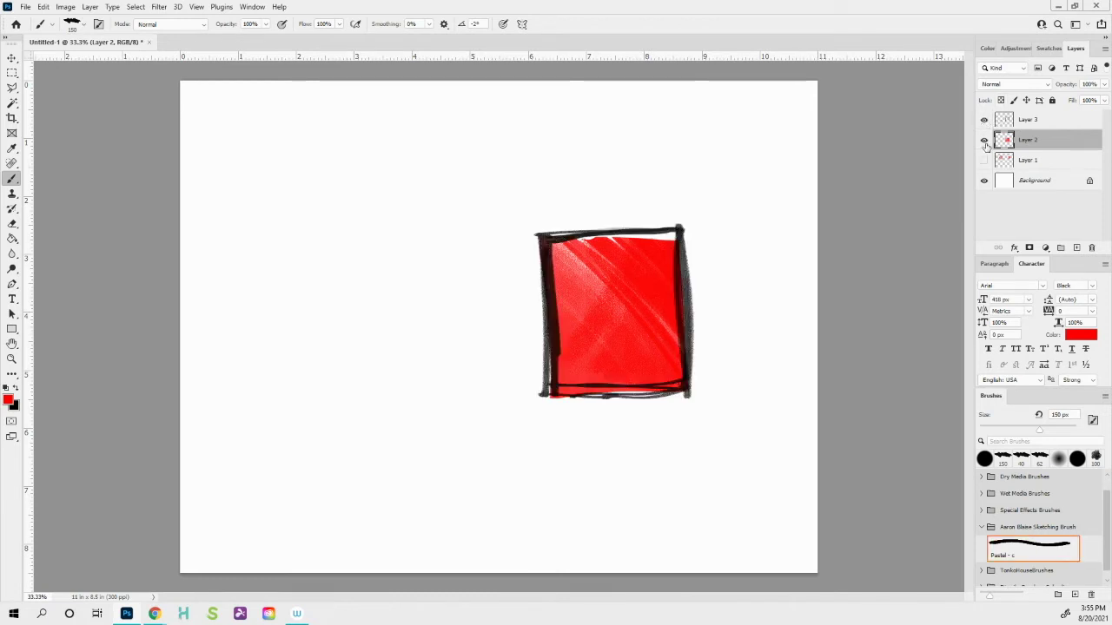
click(984, 140)
click(984, 140)
click(984, 140)
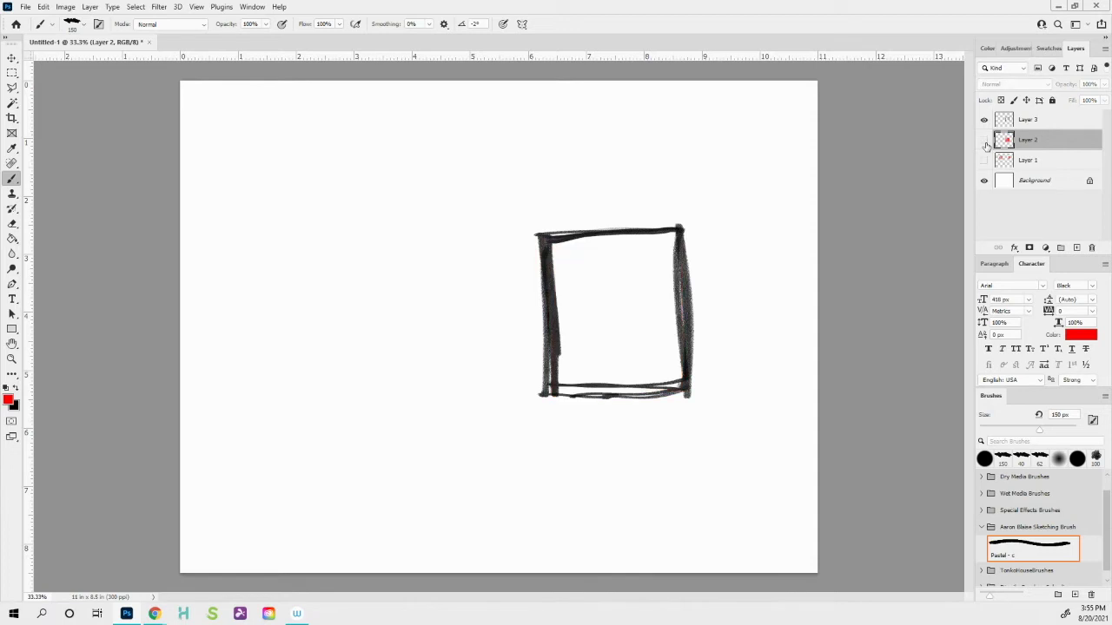
click(984, 139)
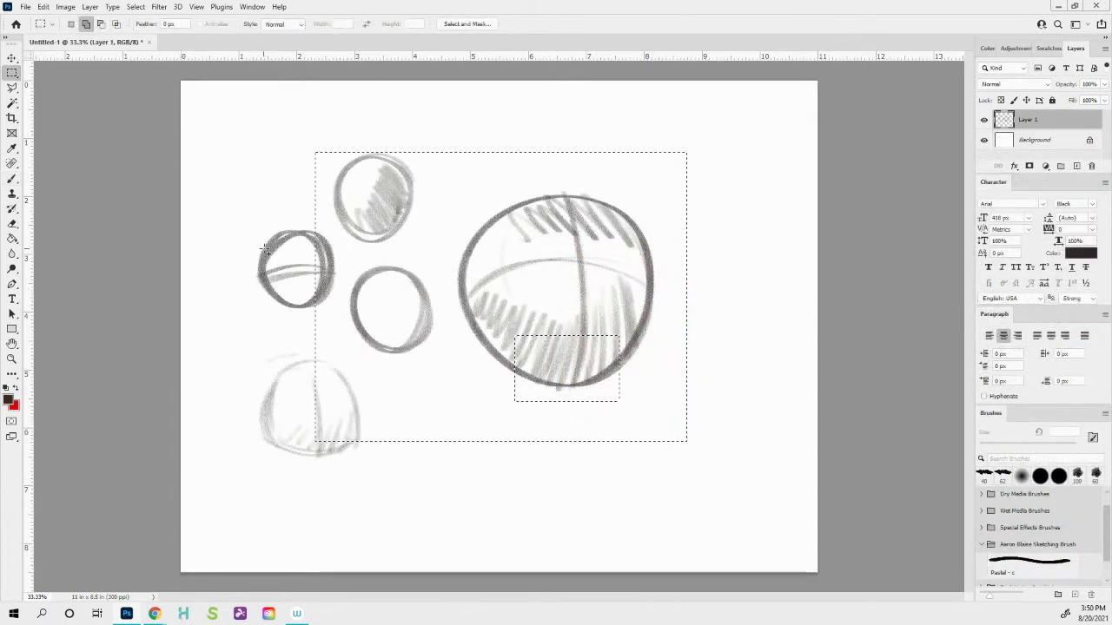
- Clear the selections and hatch grey Pastel shading inside the small middle circle
click(266, 257)
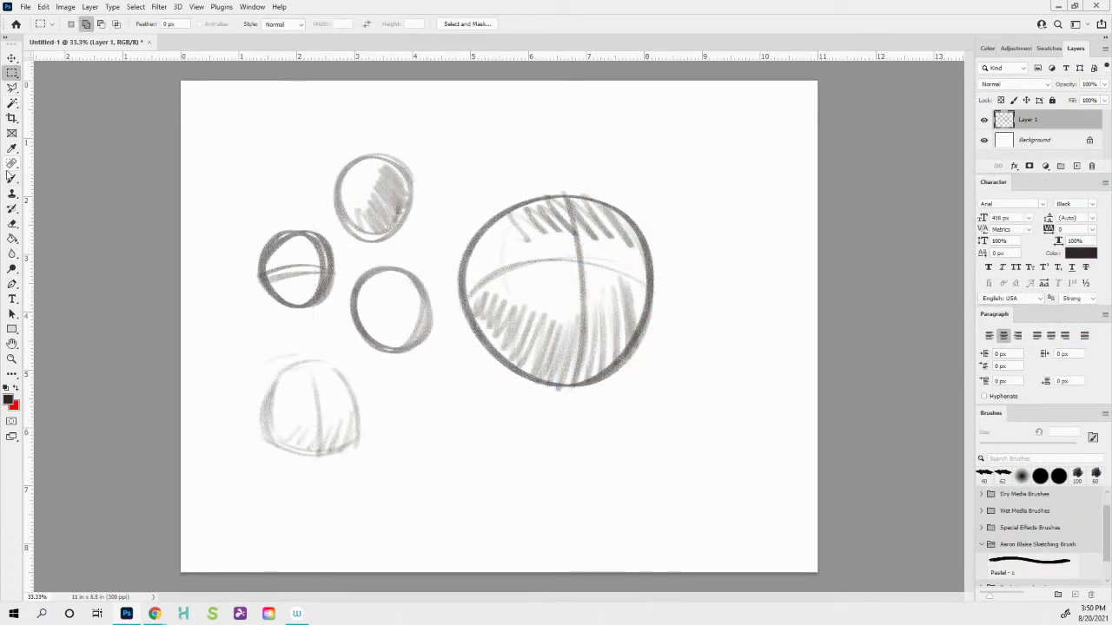
click(12, 178)
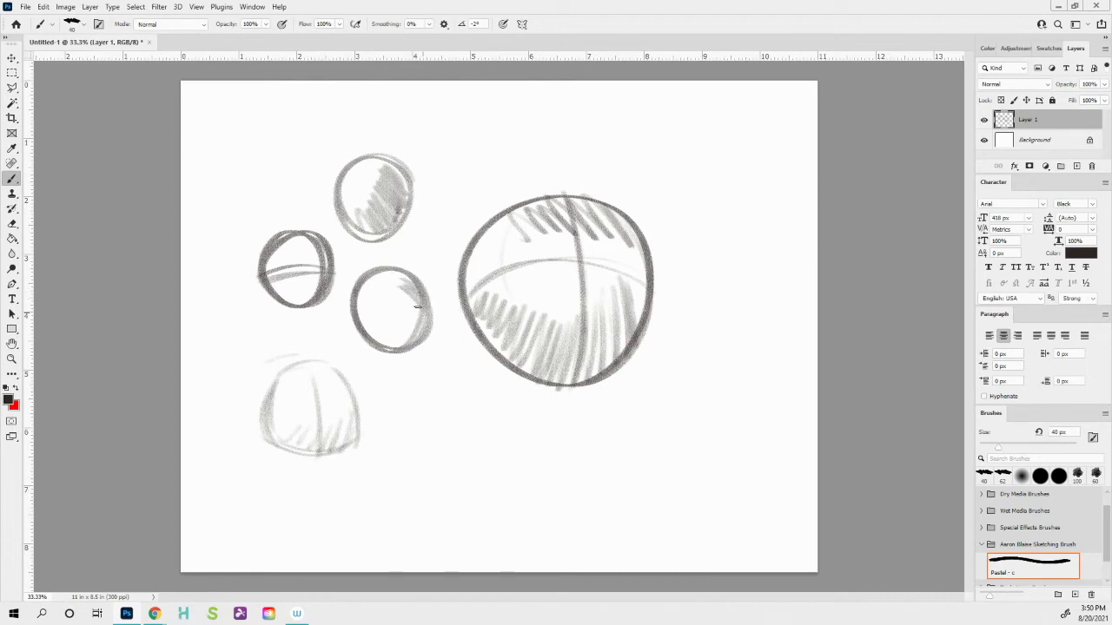
mouse_move(417, 306)
mouse_down()
mouse_move(421, 332)
mouse_move(387, 303)
mouse_move(378, 349)
mouse_up()
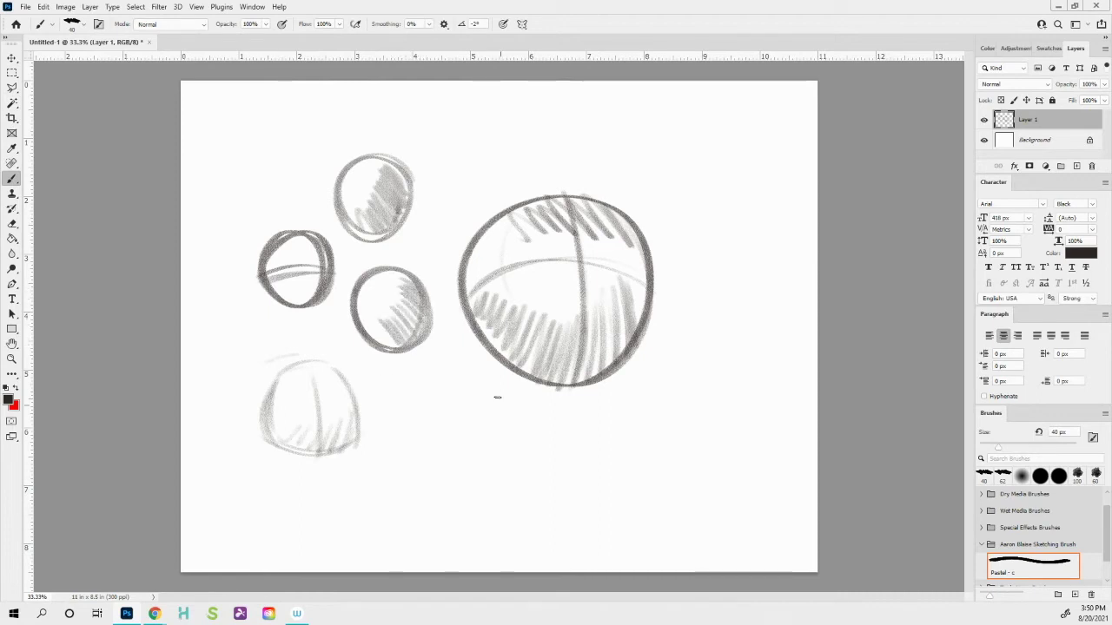
- Sketch a new circle below with a curved and a vertical guide line
mouse_move(491, 408)
mouse_down()
mouse_move(434, 382)
mouse_move(495, 452)
mouse_move(452, 379)
mouse_up()
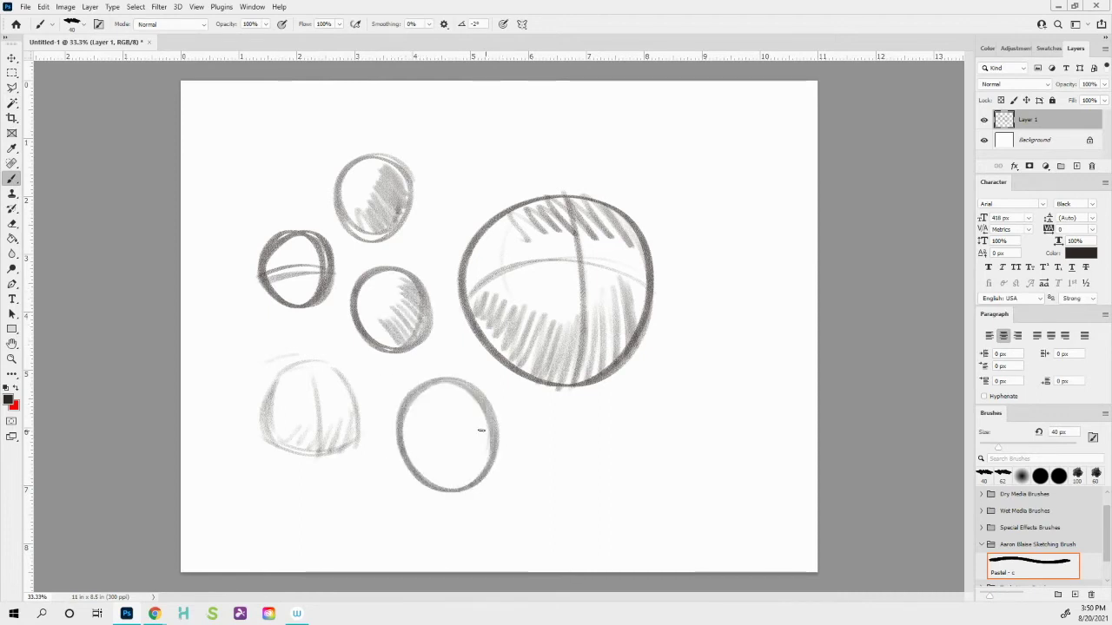
mouse_move(481, 430)
mouse_down()
mouse_move(410, 446)
mouse_move(486, 429)
mouse_up()
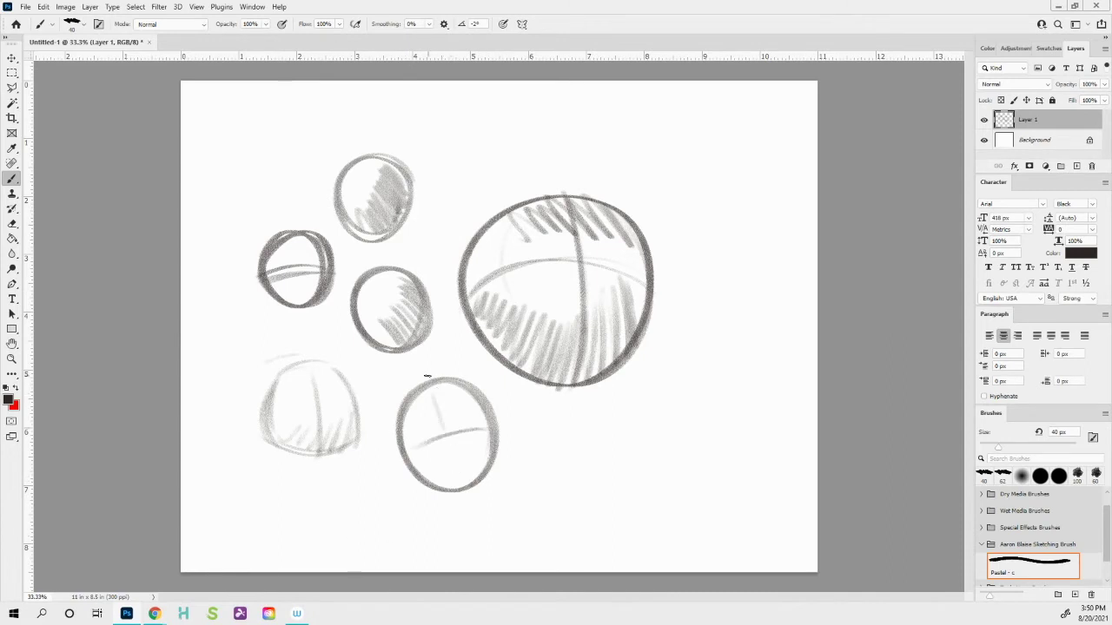
drag(433, 386, 458, 480)
- Browse the toolbar's painting tool options and switch to the Lasso tool
click(13, 72)
click(12, 88)
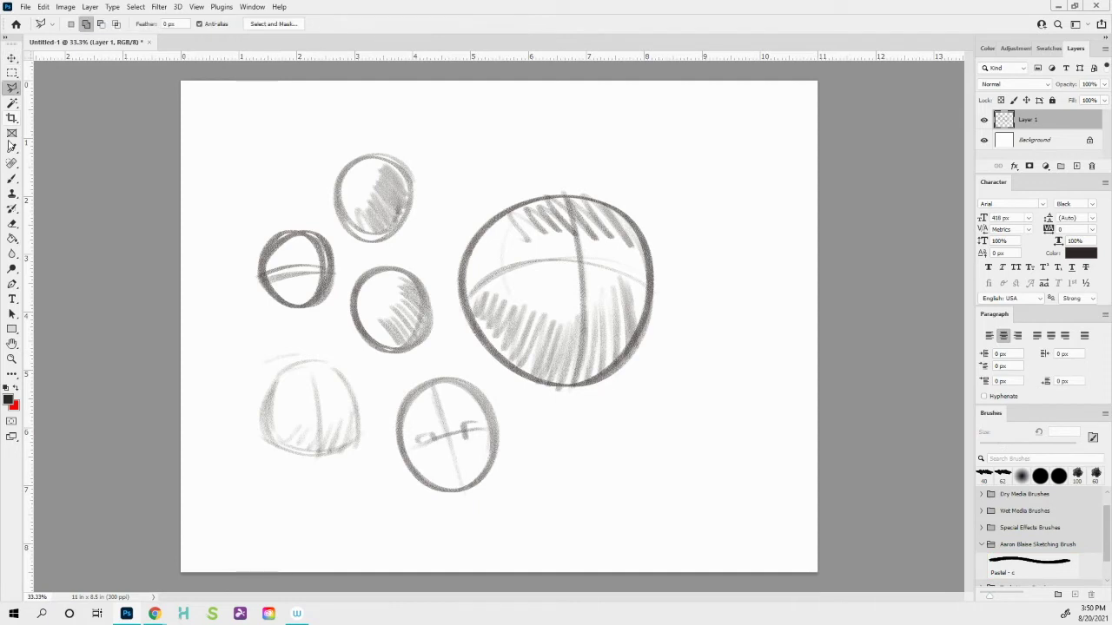
click(12, 148)
click(11, 182)
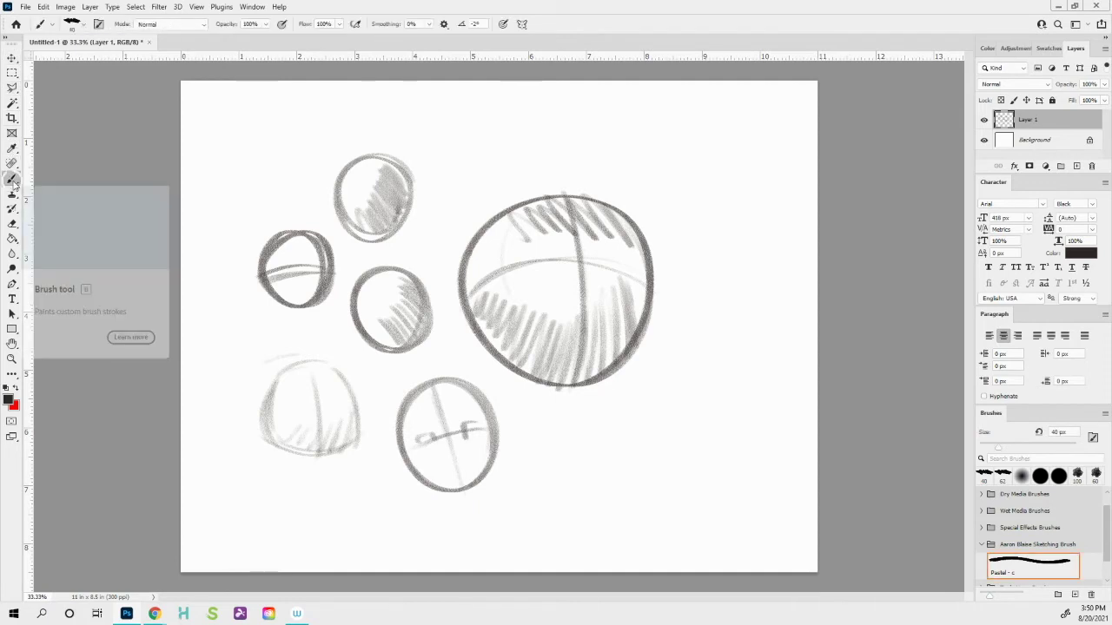
right_click(13, 180)
click(15, 183)
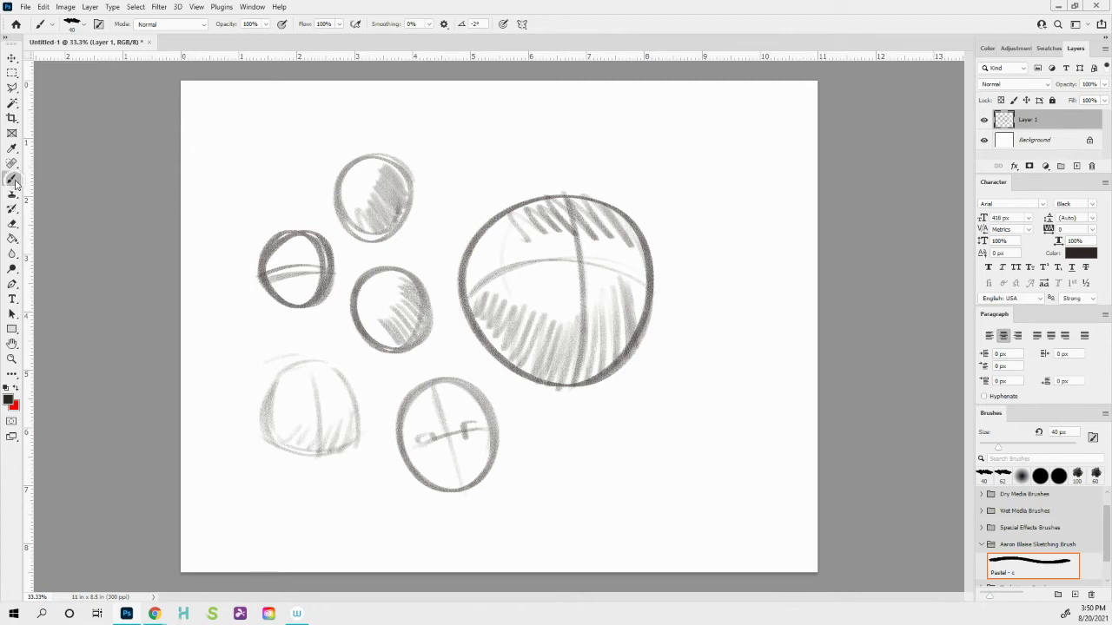
right_click(15, 183)
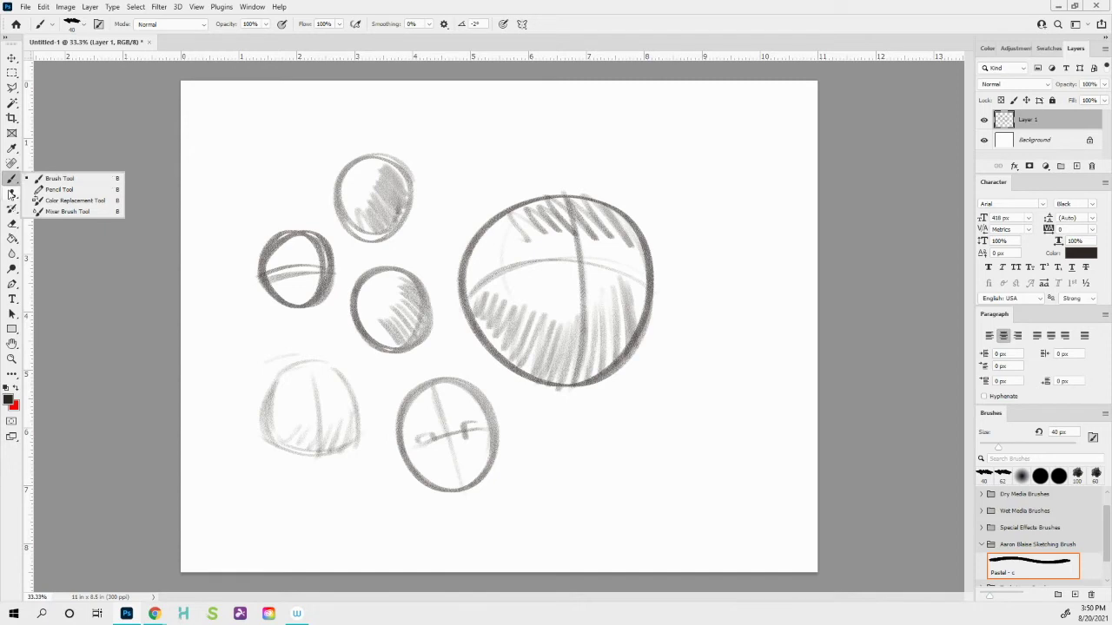
click(10, 89)
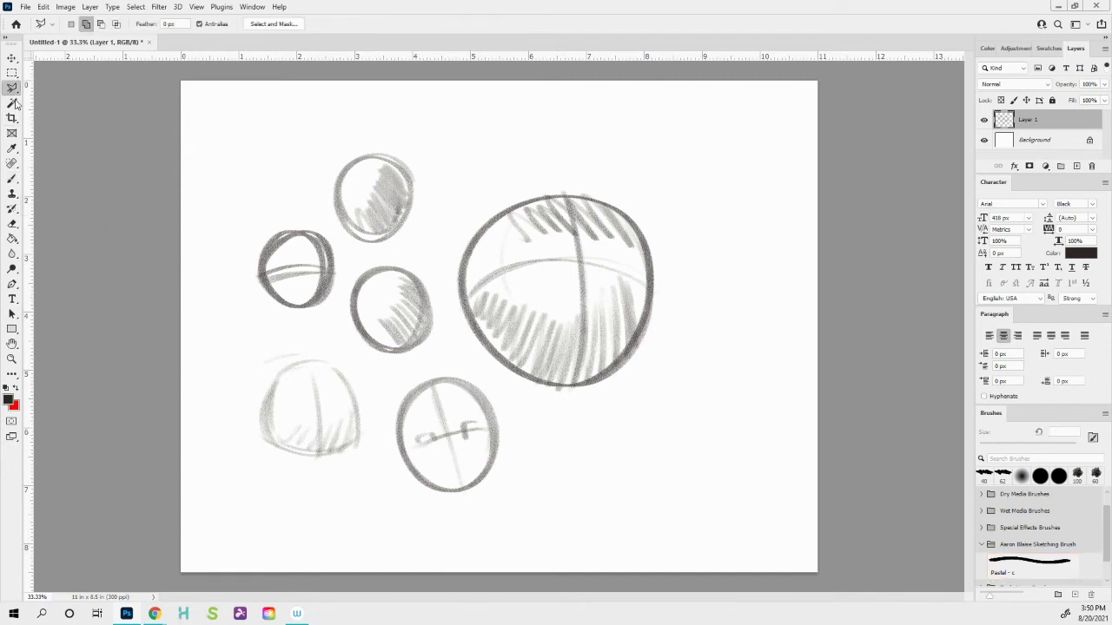
- Draw a polygonal selection around the three small upper-left circles
click(298, 141)
click(232, 277)
click(296, 347)
click(380, 379)
click(453, 353)
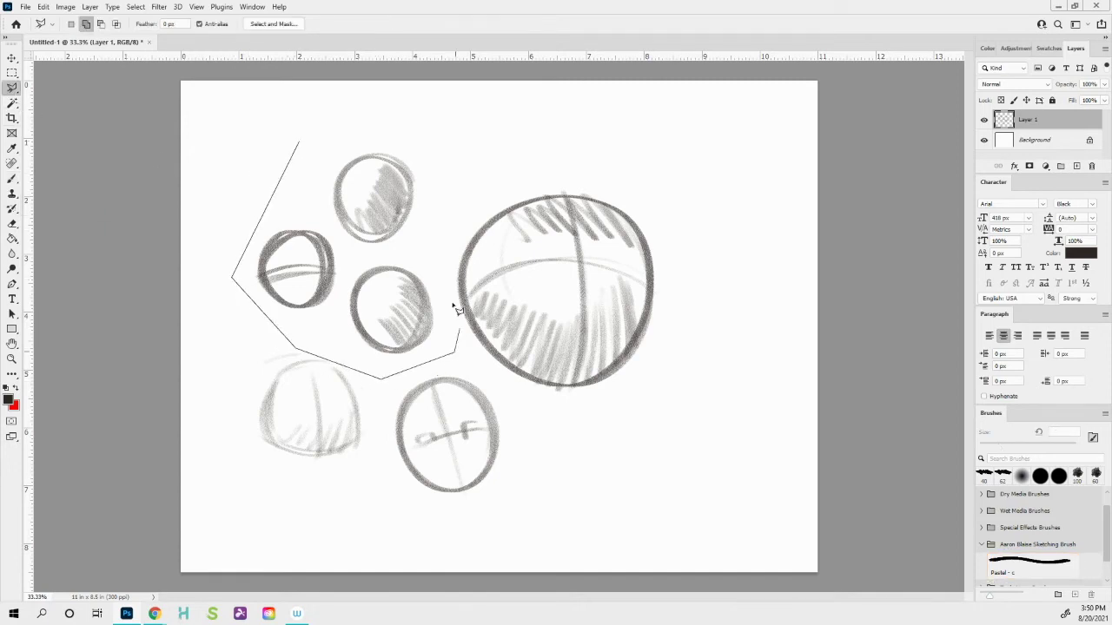
click(422, 139)
click(326, 126)
click(292, 133)
click(298, 142)
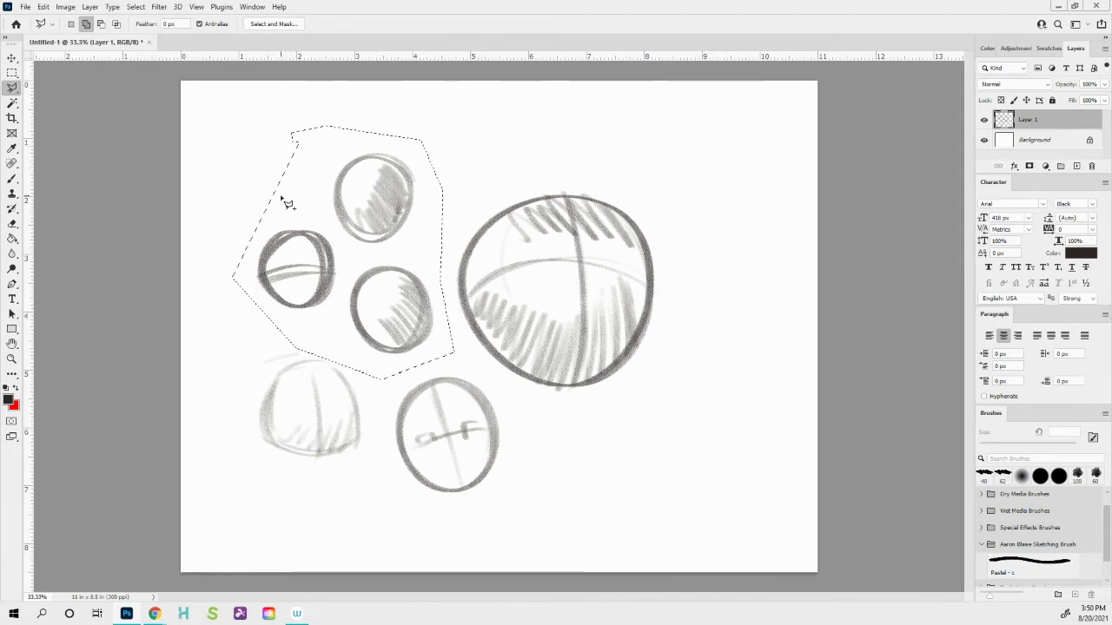
- Scale the circles taller, rotate them about 20.7° clockwise, apply, and deselect
key(ctrl+t)
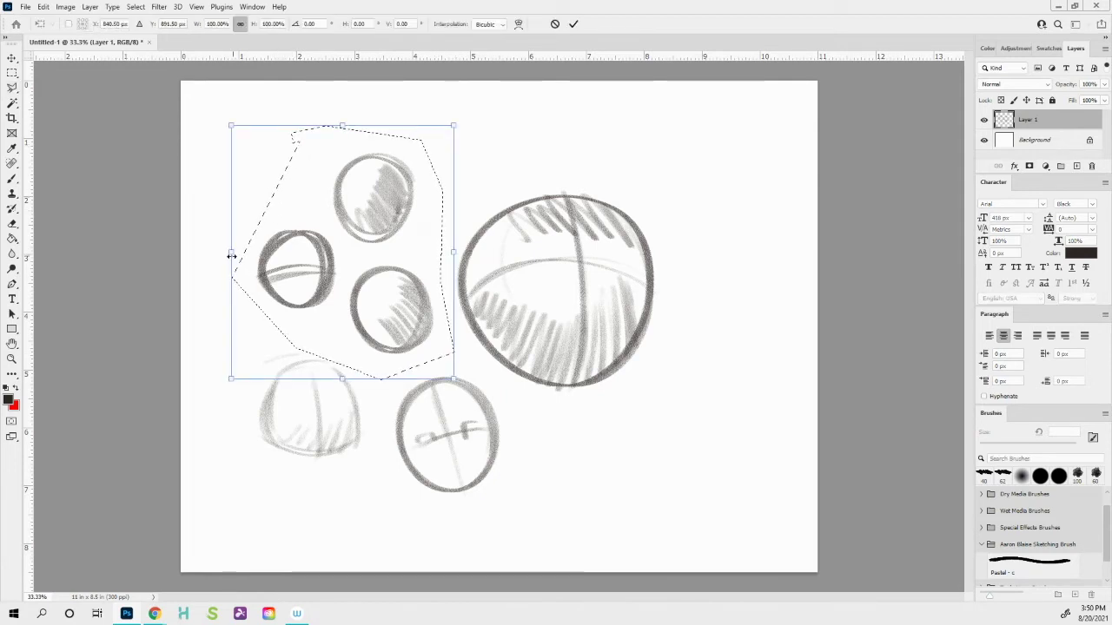
drag(232, 255, 265, 232)
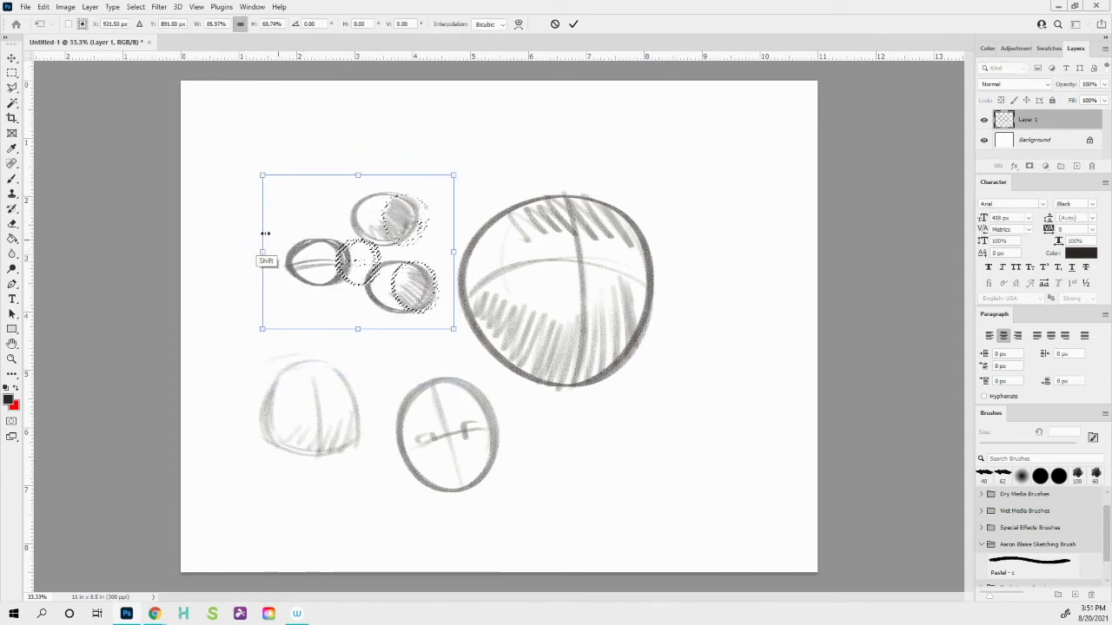
drag(357, 175, 357, 139)
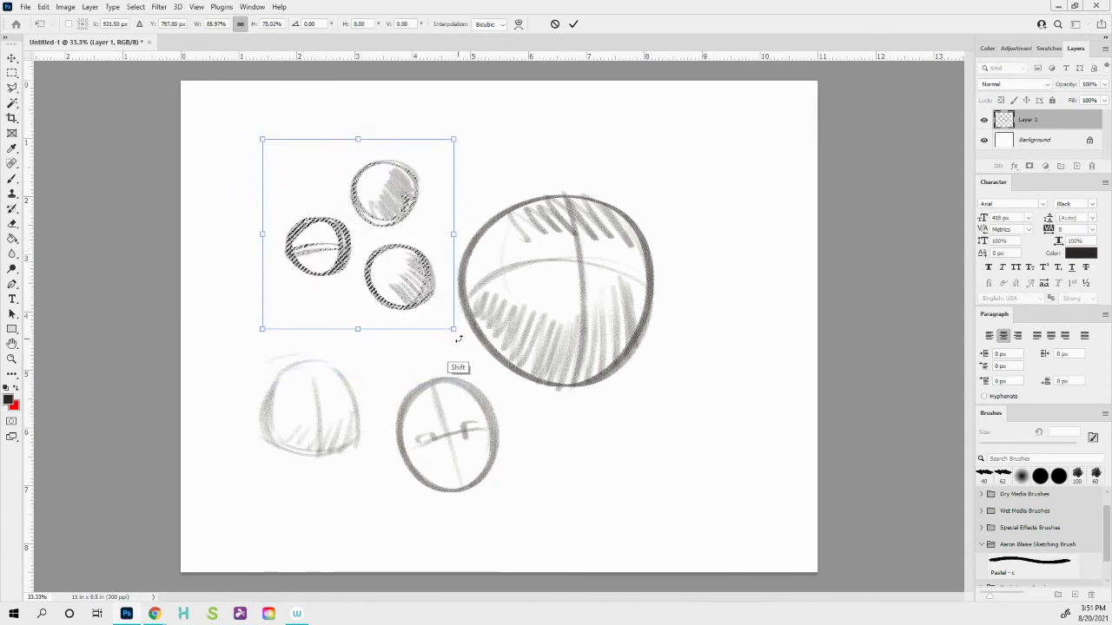
drag(458, 339, 419, 379)
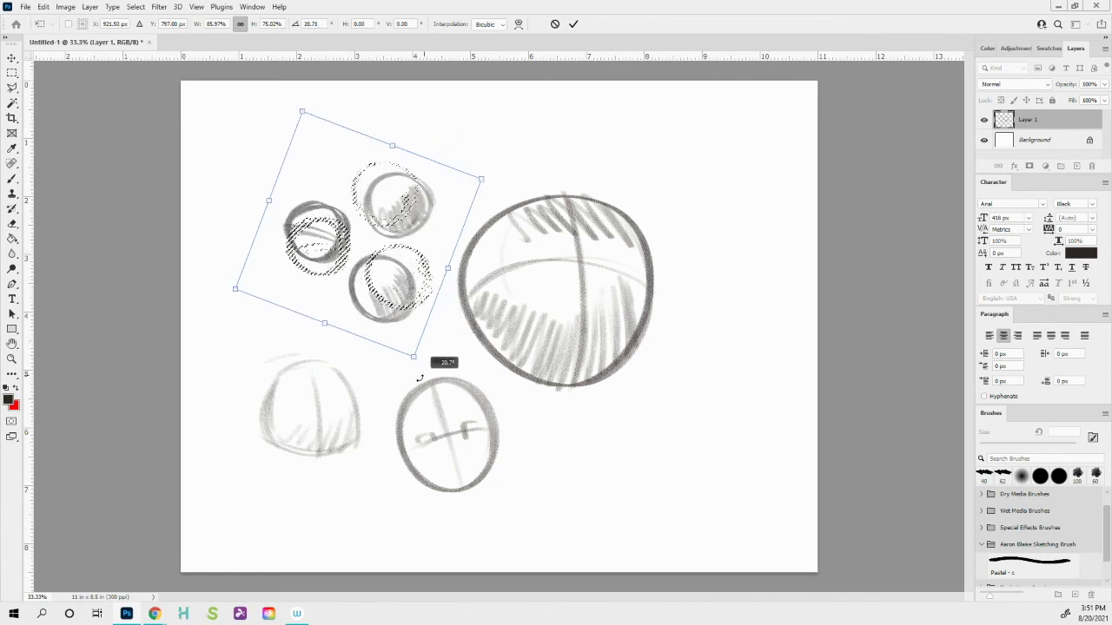
key(Return)
key(l)
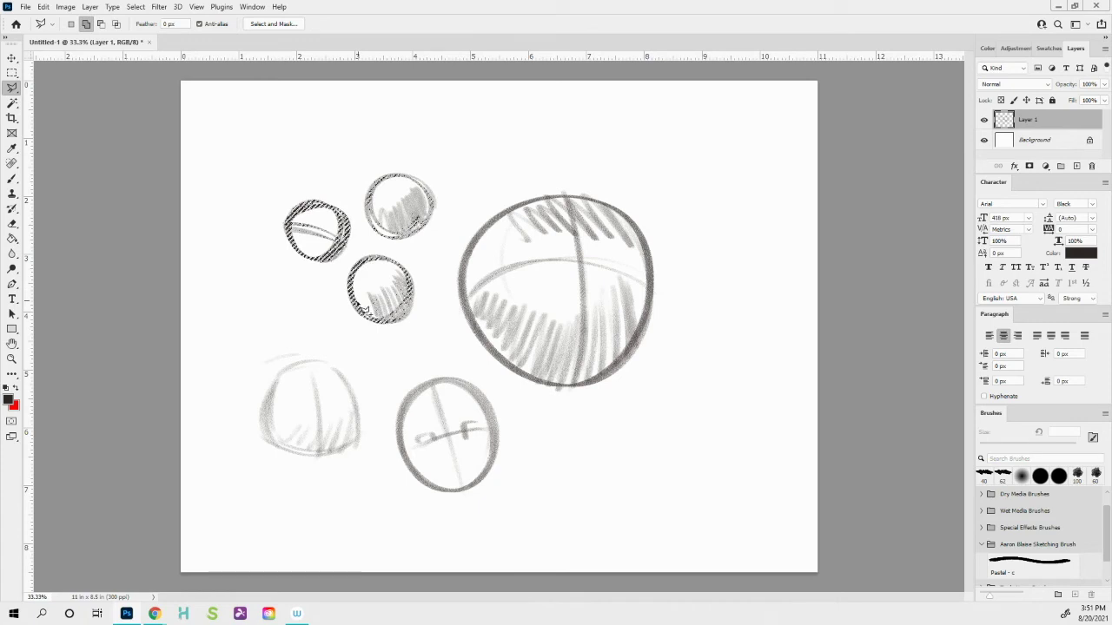
key(ctrl+d)
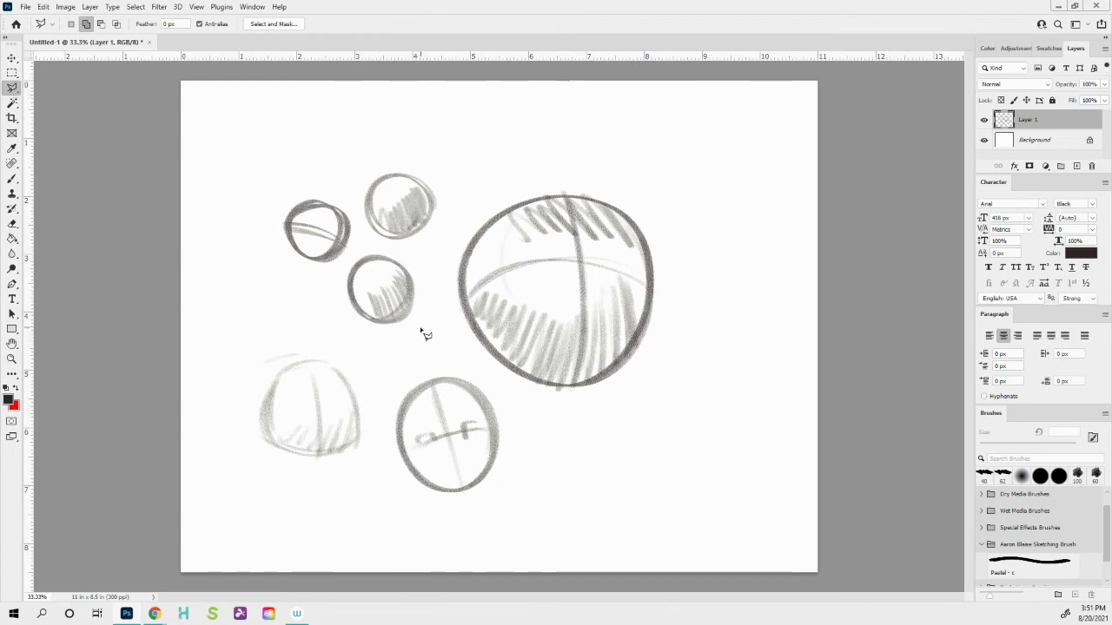
- Sketch a small circle between the others and set the foreground colour to bright red
key(b)
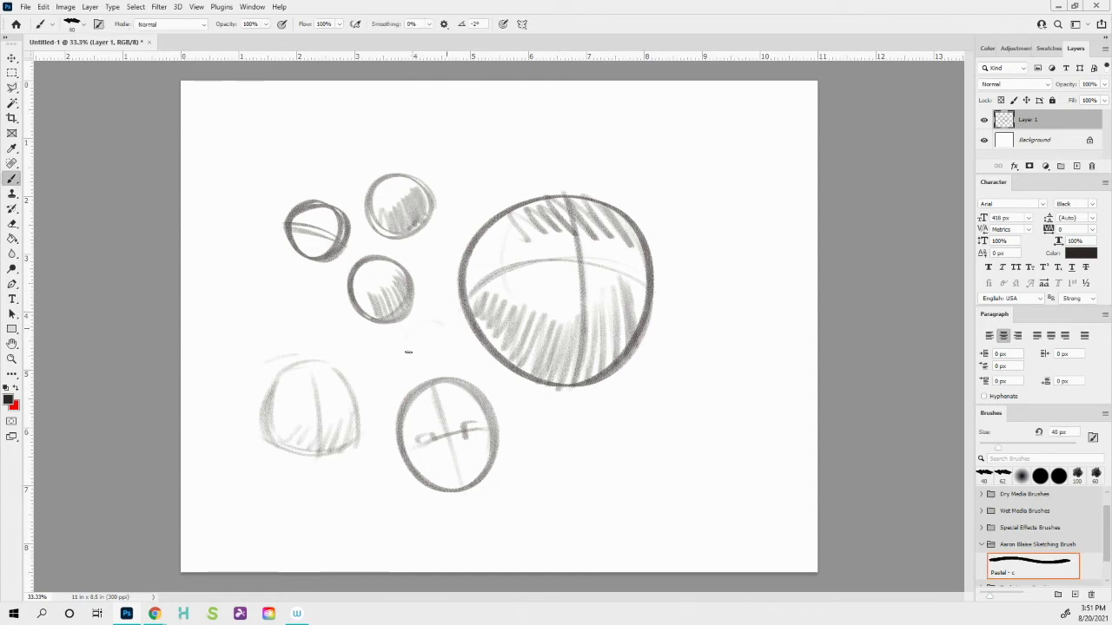
mouse_move(409, 352)
mouse_down()
mouse_move(450, 371)
mouse_move(409, 342)
mouse_move(442, 319)
mouse_move(449, 367)
mouse_move(411, 346)
mouse_move(431, 315)
mouse_move(443, 357)
mouse_move(452, 339)
mouse_move(431, 367)
mouse_up()
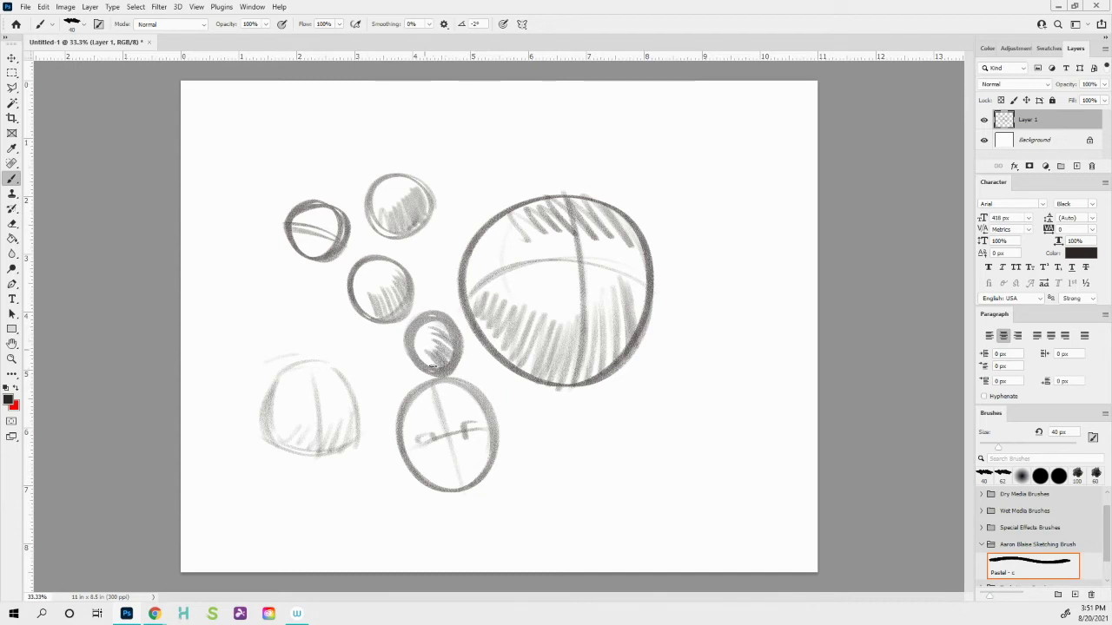
click(7, 400)
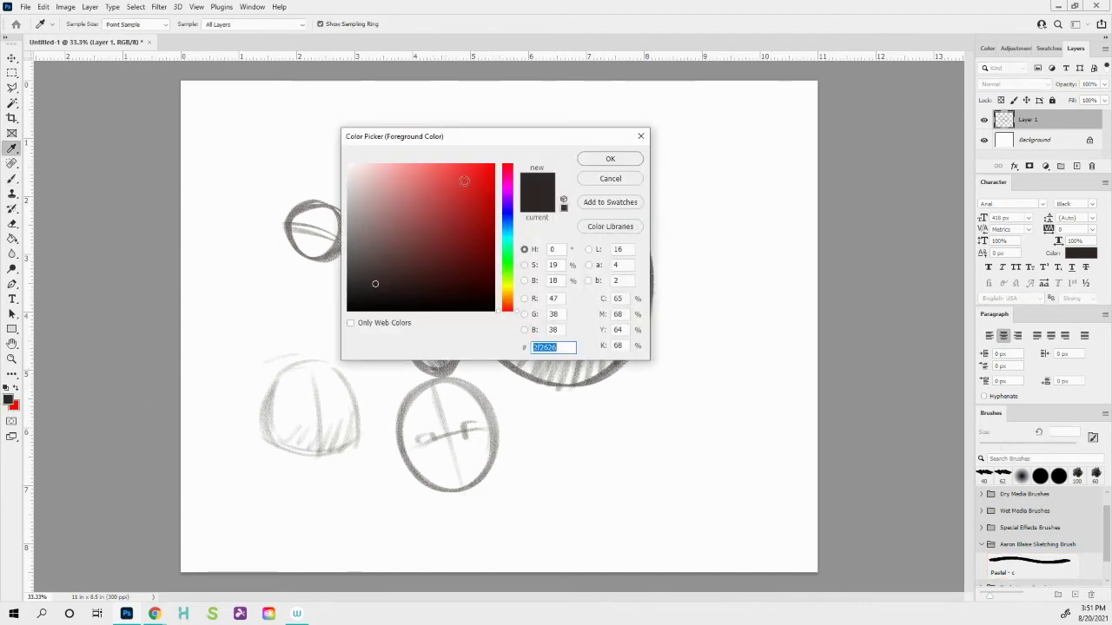
click(491, 161)
click(493, 165)
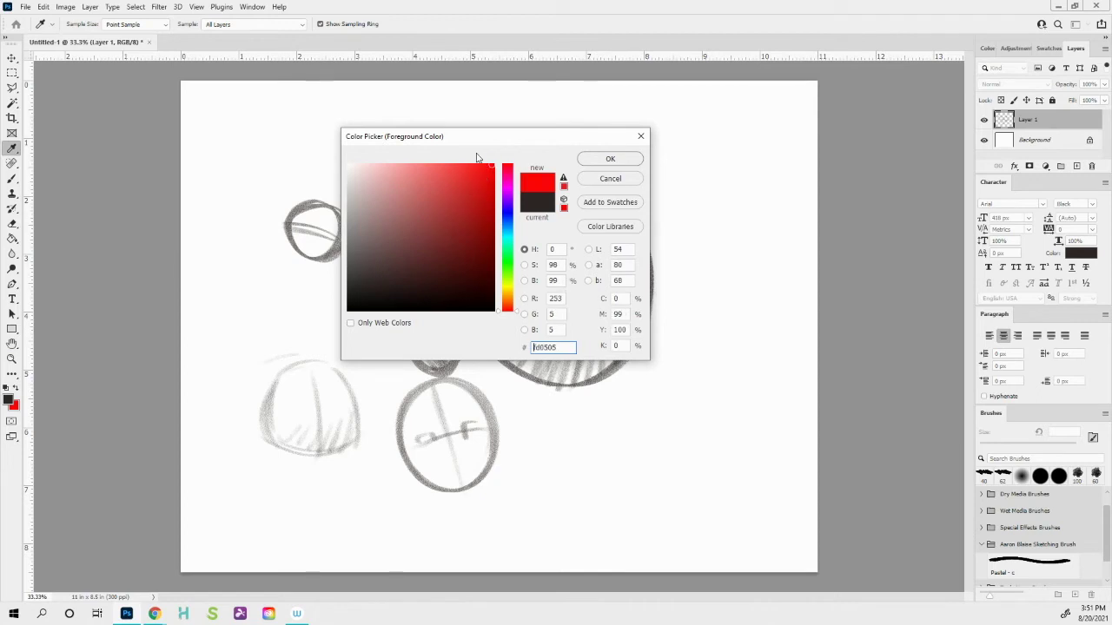
click(609, 163)
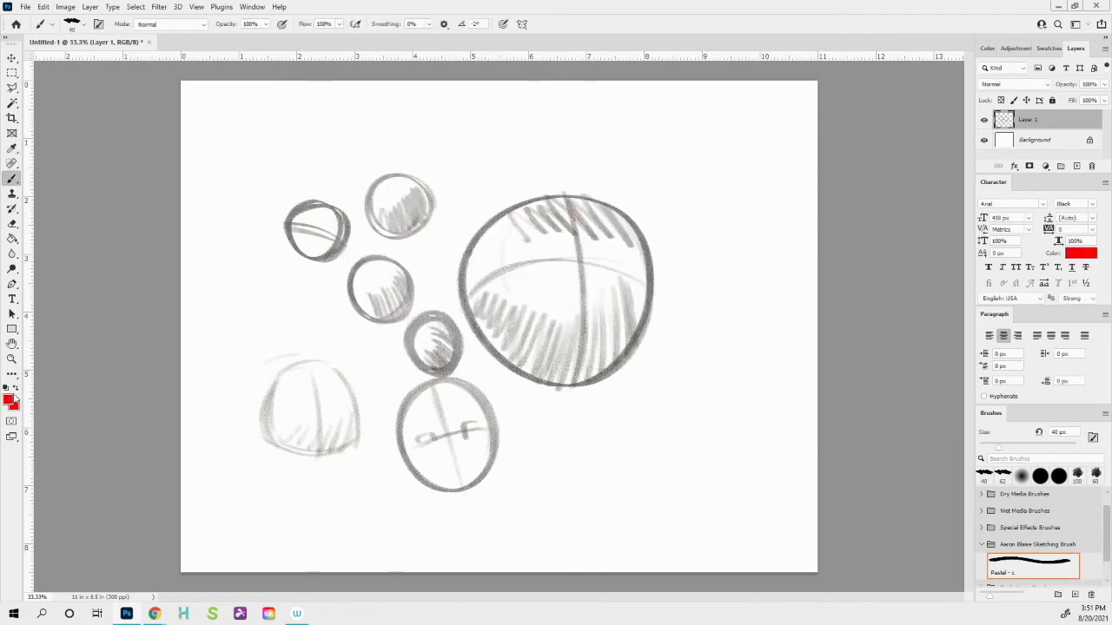
- Change the foreground colour to a bright green
click(7, 401)
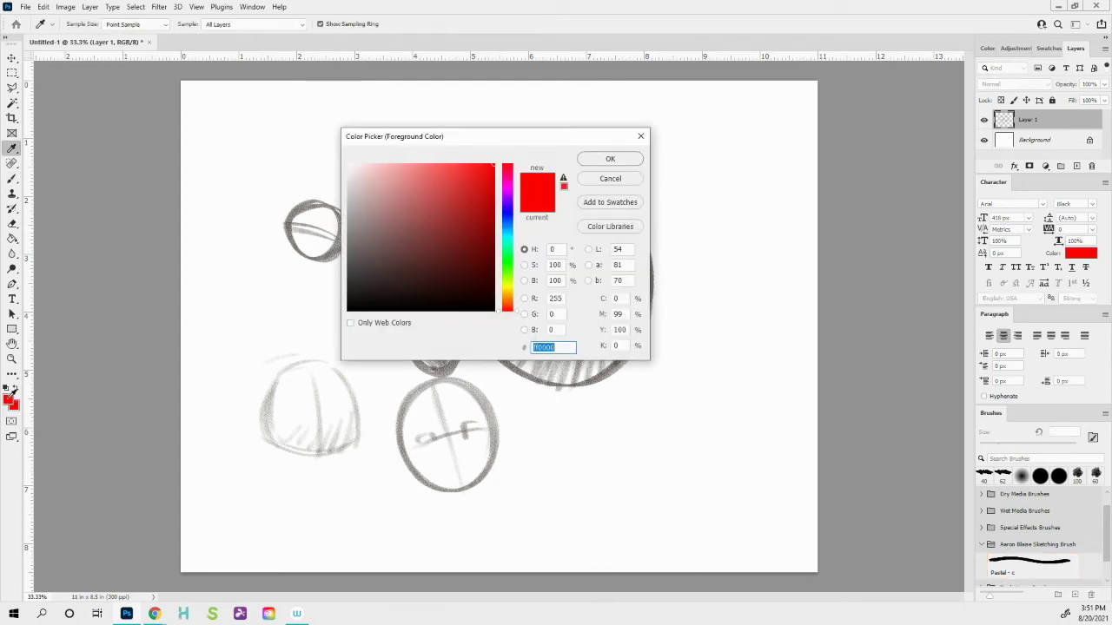
mouse_move(508, 245)
mouse_down()
mouse_move(508, 233)
mouse_move(508, 249)
mouse_up()
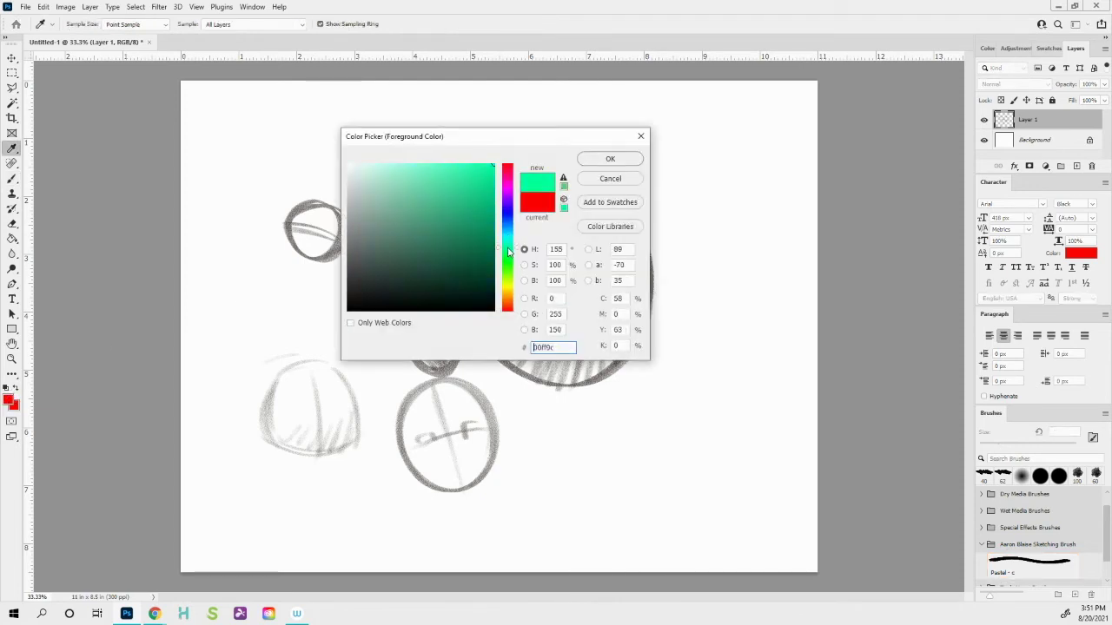
click(493, 173)
click(610, 159)
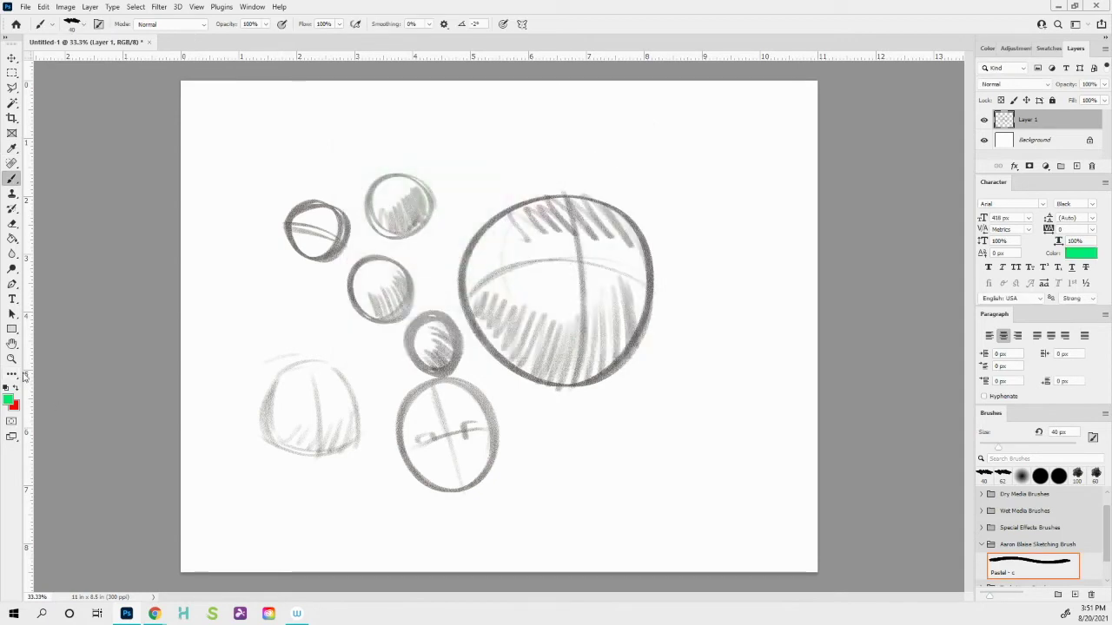
- Hatch alternating red and green pastel bands at the canvas's upper right
key(x)
key(x)
key(x)
key(x)
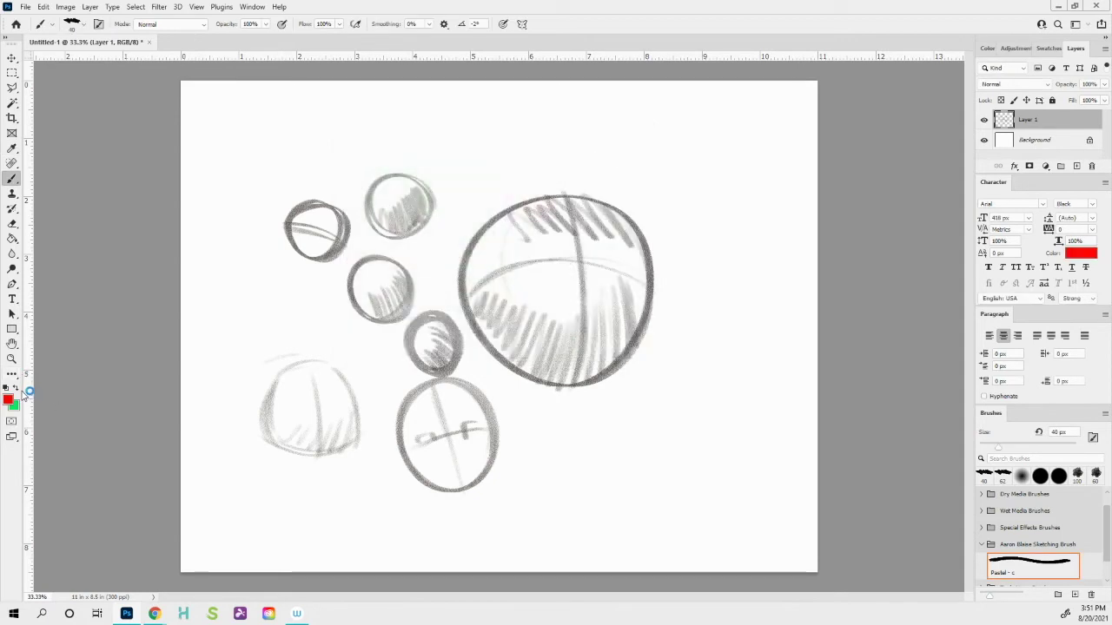
key(x)
key(x)
key(x)
key(x)
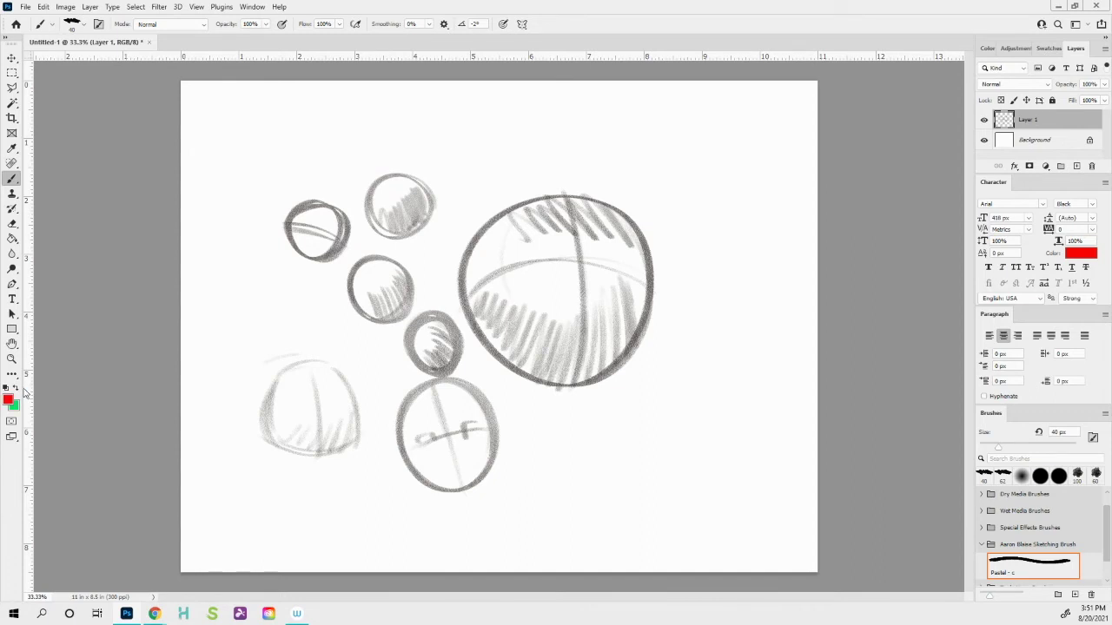
key(x)
mouse_move(727, 154)
mouse_down()
mouse_move(748, 209)
mouse_move(702, 157)
mouse_move(764, 288)
mouse_move(737, 256)
mouse_move(742, 287)
mouse_up()
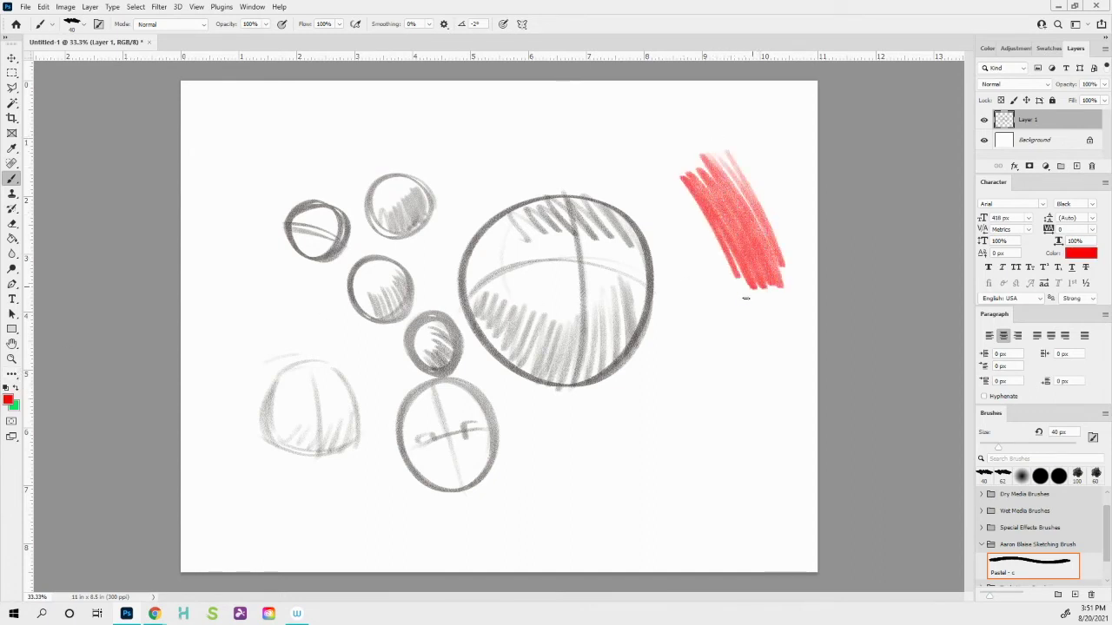
key(x)
mouse_move(676, 189)
mouse_down()
mouse_move(747, 306)
mouse_move(726, 296)
mouse_move(669, 209)
mouse_move(699, 286)
mouse_up()
key(x)
mouse_move(653, 233)
mouse_down()
mouse_move(711, 338)
mouse_move(647, 249)
mouse_move(676, 306)
mouse_up()
- Hatch green over the big circle's right edge, then set the foreground to black
key(x)
mouse_move(686, 261)
mouse_down()
mouse_move(621, 347)
mouse_move(651, 369)
mouse_up()
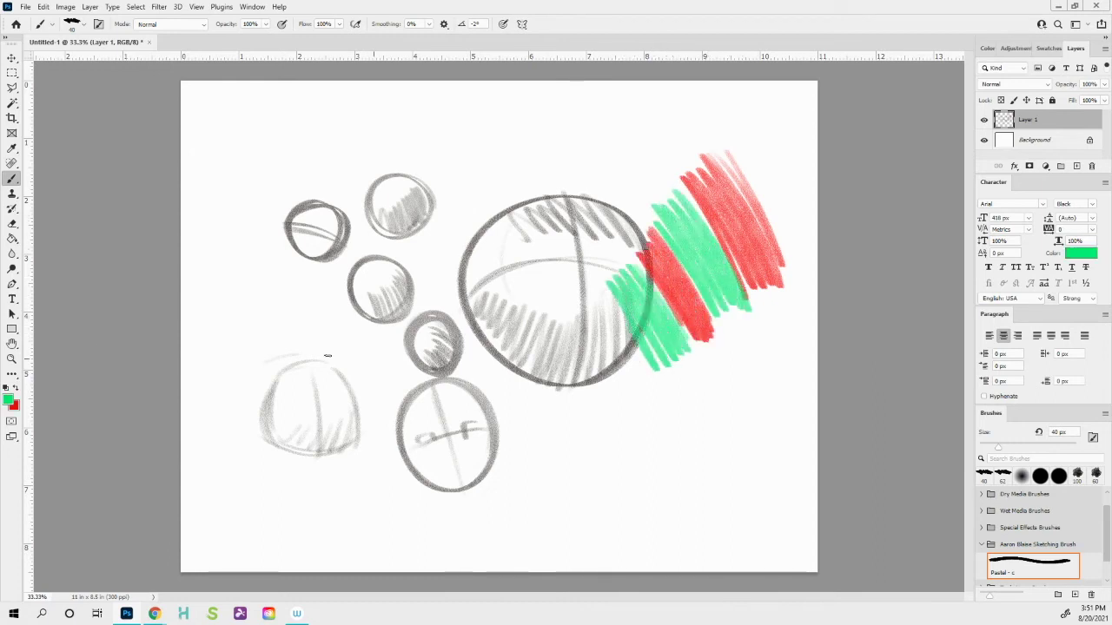
click(8, 400)
click(348, 309)
click(609, 159)
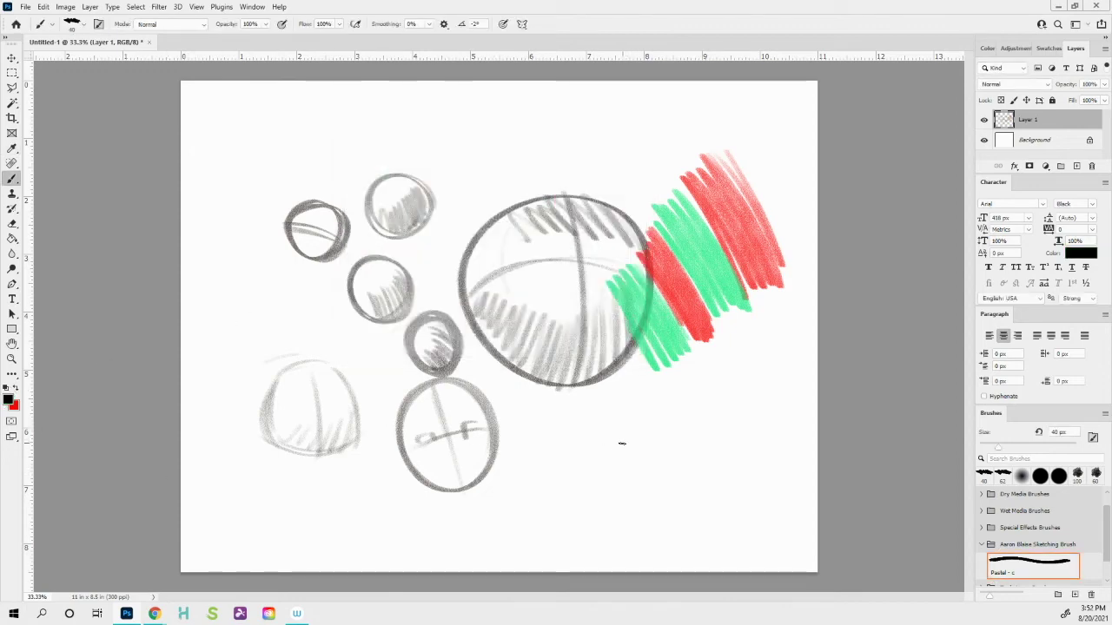
- Sketch a red head ellipse at the lower right with a vertical guide line and arcs
key(x)
mouse_move(660, 485)
mouse_down()
mouse_move(704, 423)
mouse_move(625, 458)
mouse_move(705, 421)
mouse_move(677, 483)
mouse_move(699, 453)
mouse_move(694, 438)
mouse_move(622, 443)
mouse_up()
drag(656, 398, 650, 482)
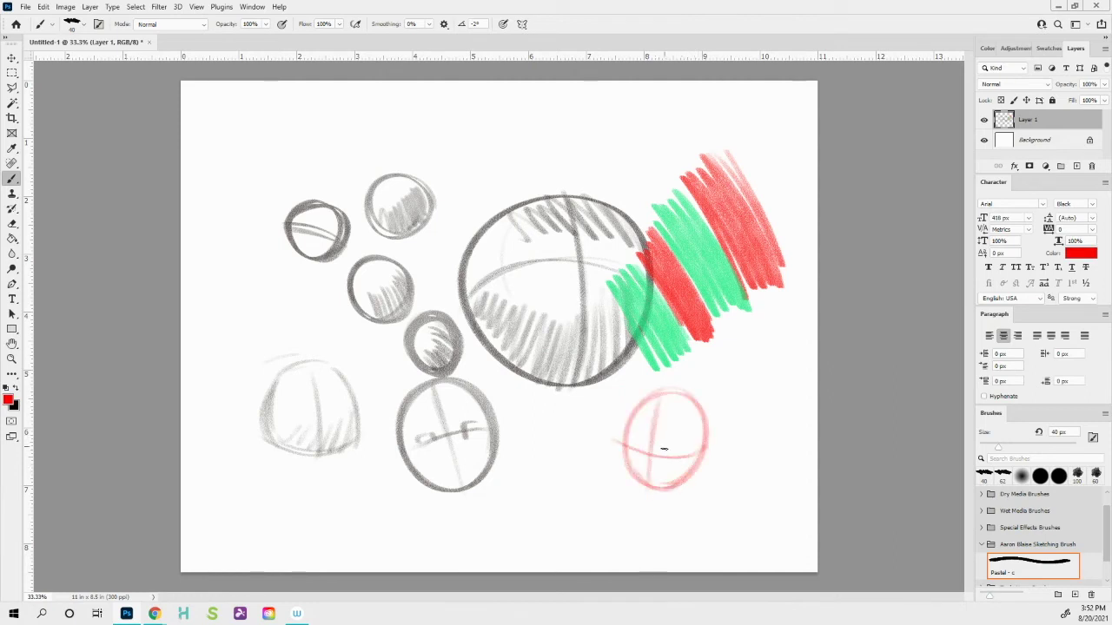
mouse_move(674, 375)
mouse_down()
mouse_move(607, 389)
mouse_move(629, 399)
mouse_move(616, 424)
mouse_move(671, 384)
mouse_move(706, 393)
mouse_move(679, 465)
mouse_move(705, 471)
mouse_up()
- Add black hair and a chin outline, then scribble red blush on the right cheek
key(x)
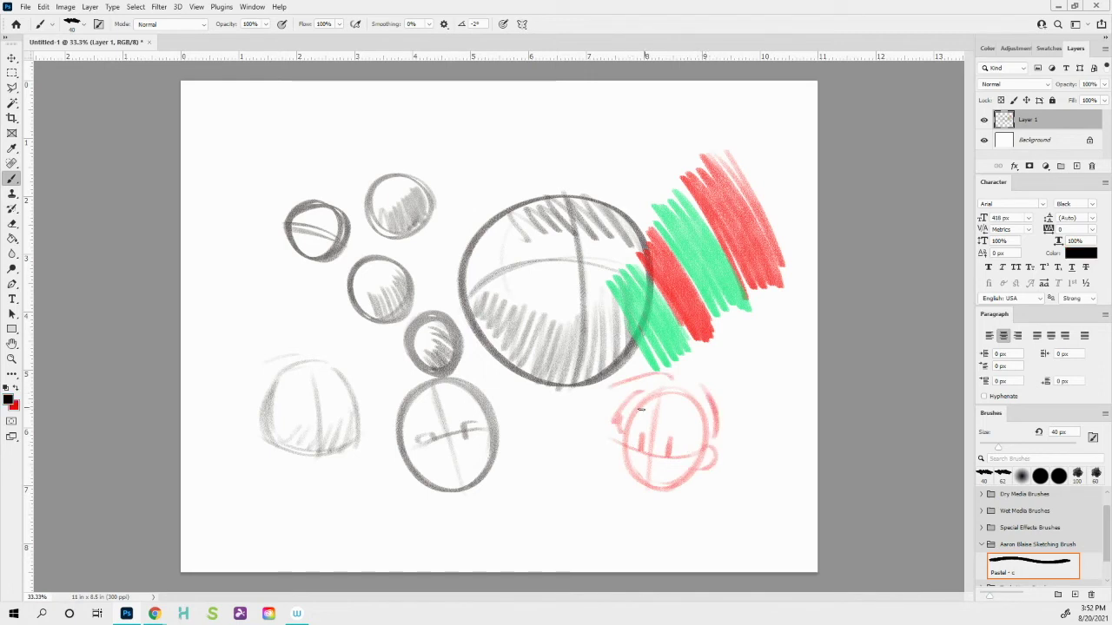
mouse_move(660, 422)
mouse_down()
mouse_move(702, 435)
mouse_move(715, 416)
mouse_move(670, 371)
mouse_move(611, 393)
mouse_move(629, 436)
mouse_up()
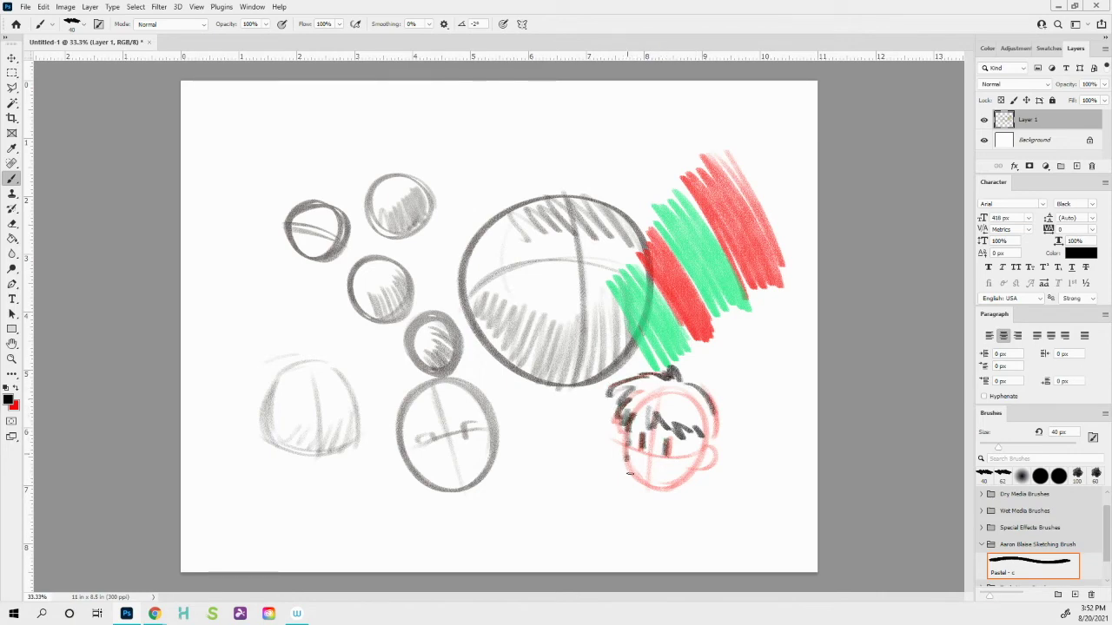
mouse_move(631, 475)
mouse_down()
mouse_move(642, 490)
mouse_move(693, 474)
mouse_move(660, 489)
mouse_move(641, 474)
mouse_move(705, 474)
mouse_move(695, 462)
mouse_up()
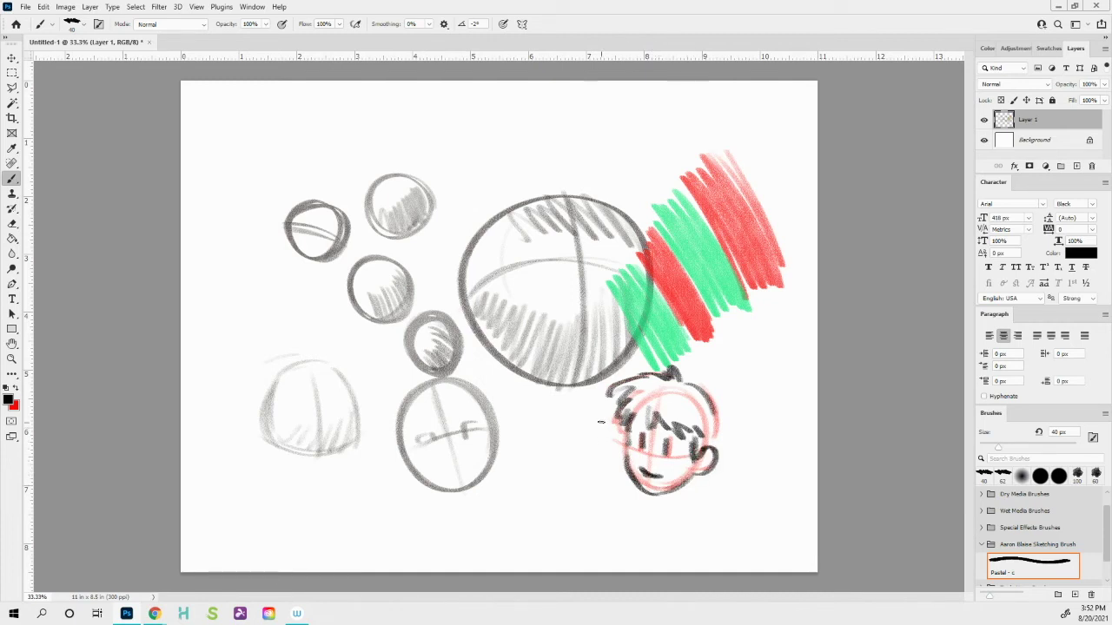
key(x)
mouse_move(690, 455)
mouse_down()
mouse_move(660, 478)
mouse_move(707, 408)
mouse_move(681, 416)
mouse_up()
- Set the foreground to black, then to red with hex ff0000
click(9, 401)
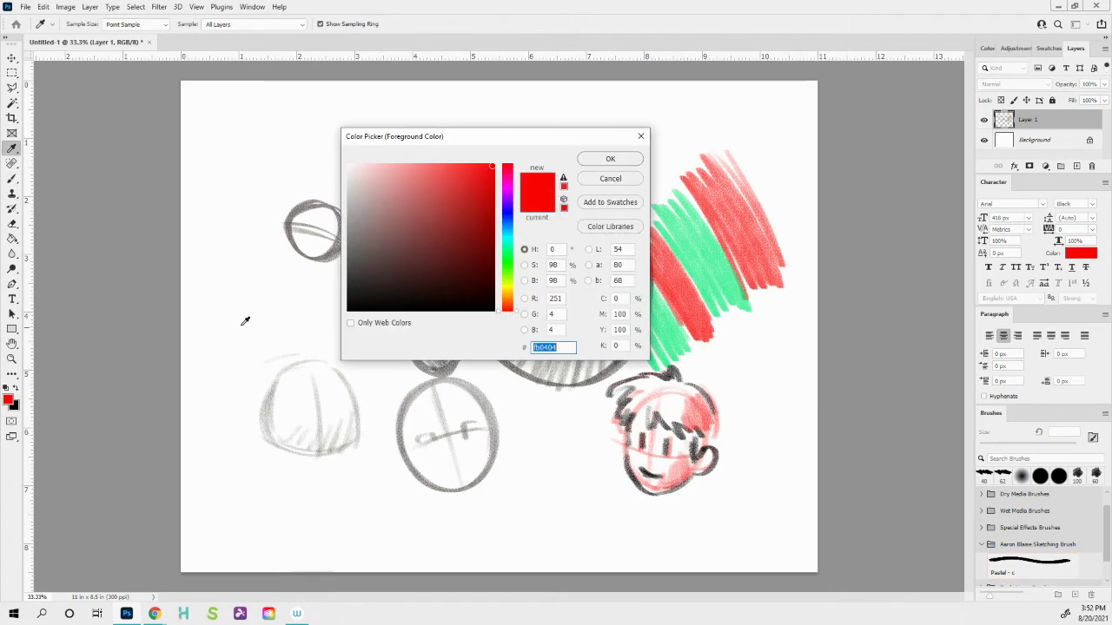
click(349, 309)
click(608, 160)
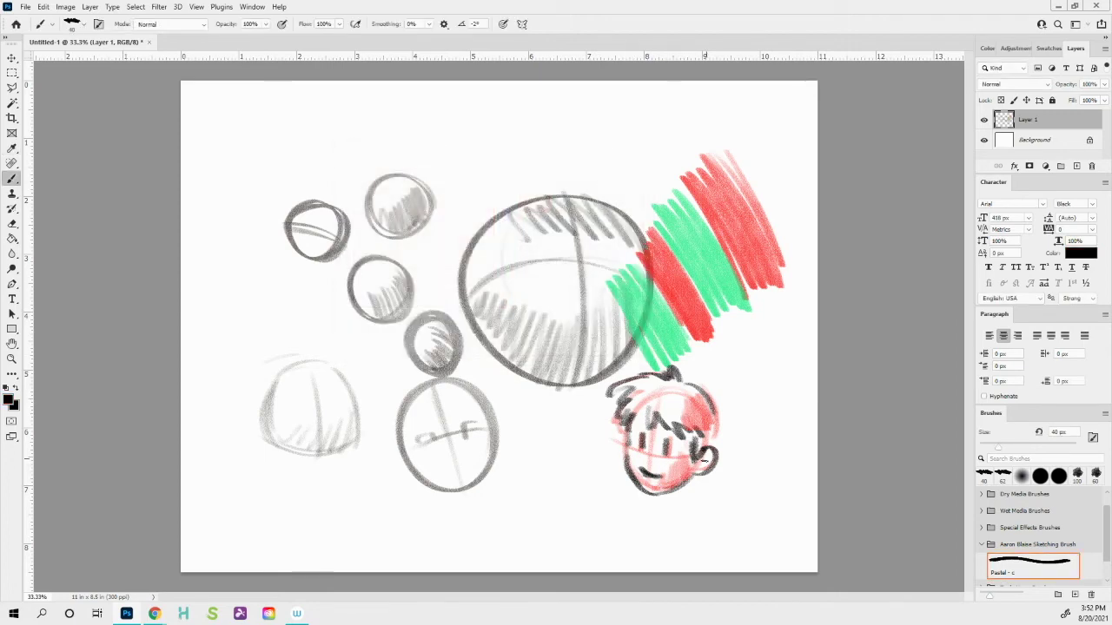
click(8, 401)
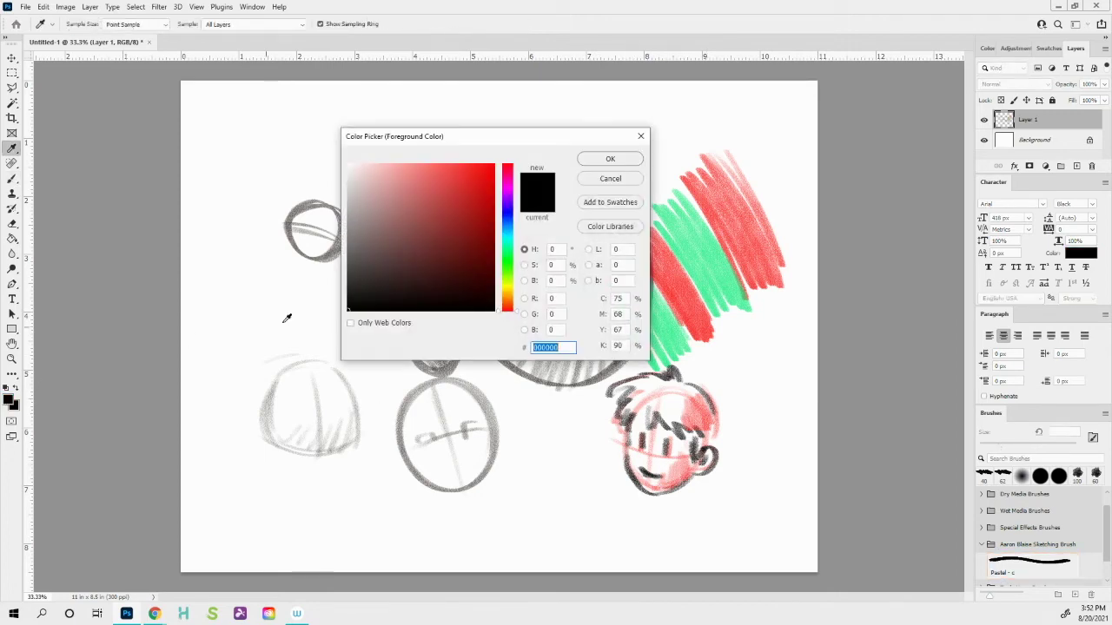
text(ff0000)
click(602, 160)
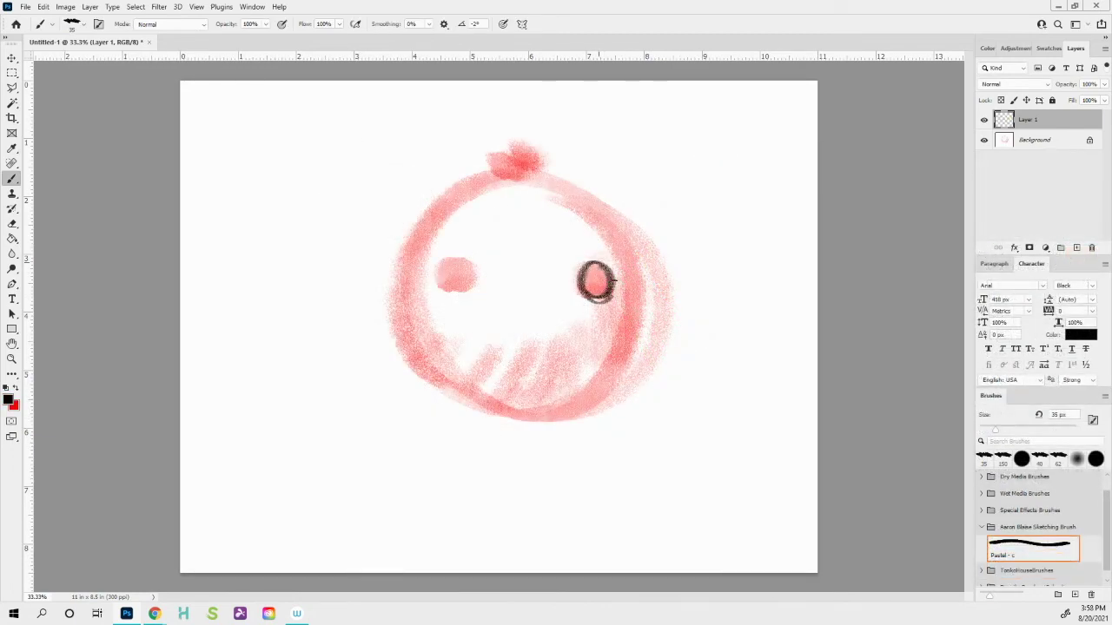
- Ring and fill both eyes in dark brown, leaving a small highlight in the left eye
drag(594, 275, 595, 278)
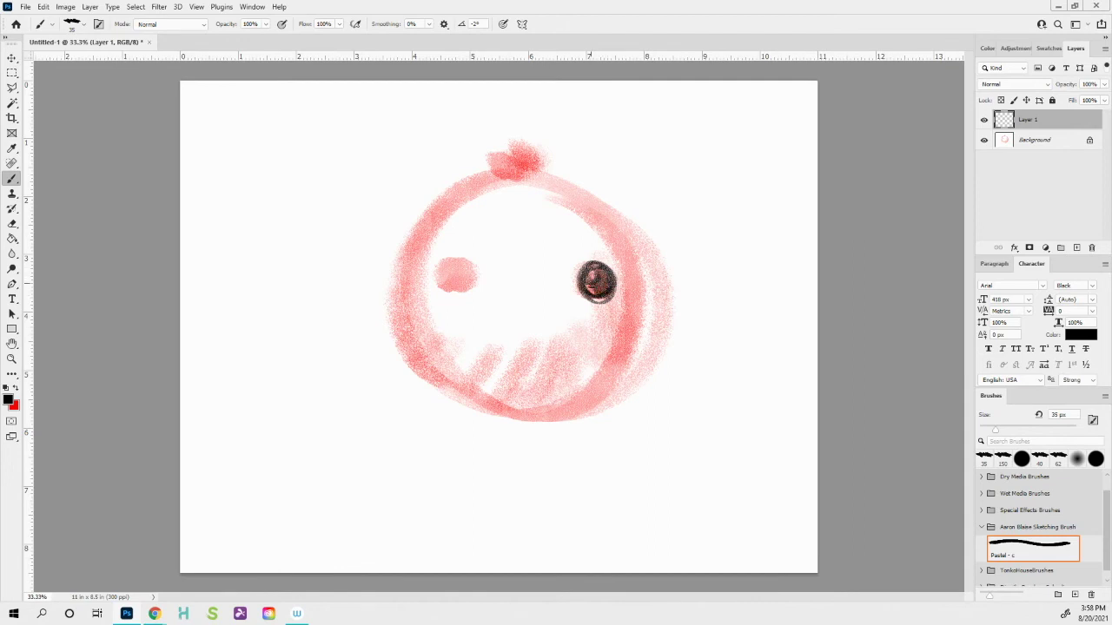
mouse_move(459, 261)
mouse_down()
mouse_move(452, 292)
mouse_move(471, 269)
mouse_move(457, 258)
mouse_up()
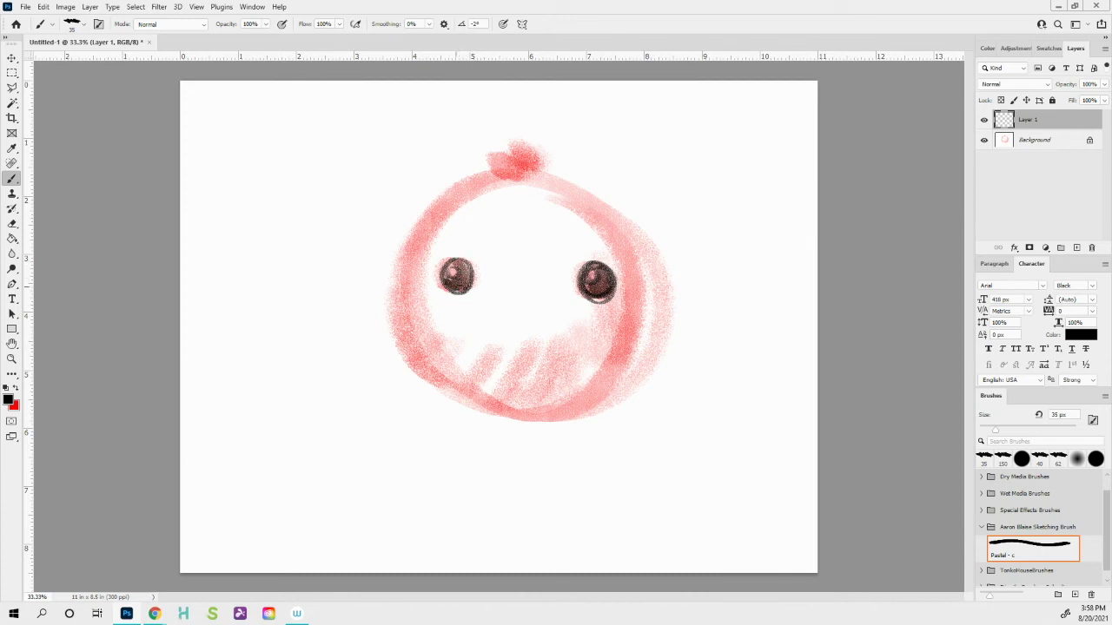
drag(455, 261, 467, 284)
drag(445, 283, 460, 275)
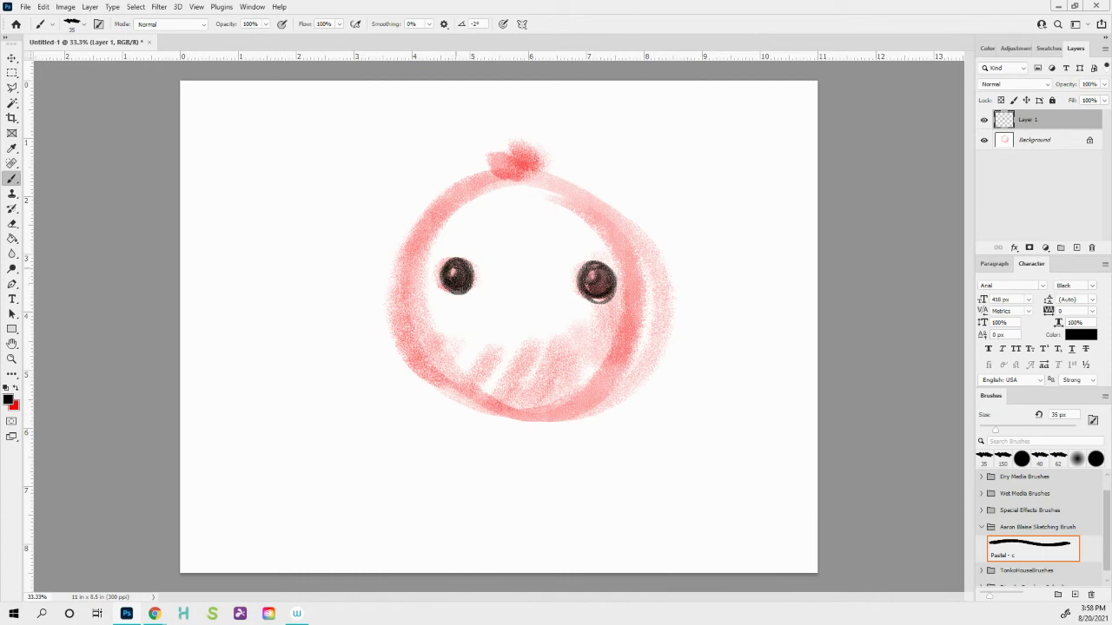
- Draw leaves on the tuft and outline the head's right side, top and left edge
mouse_move(520, 178)
mouse_down()
mouse_move(527, 146)
mouse_move(518, 170)
mouse_up()
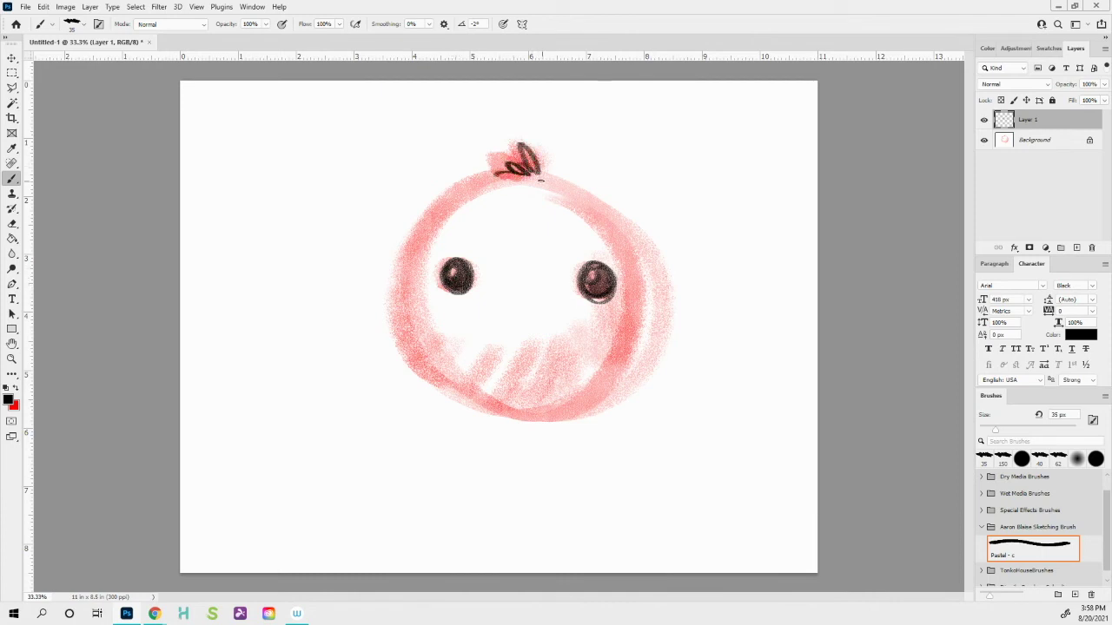
mouse_move(583, 194)
mouse_down()
mouse_move(635, 261)
mouse_move(637, 303)
mouse_up()
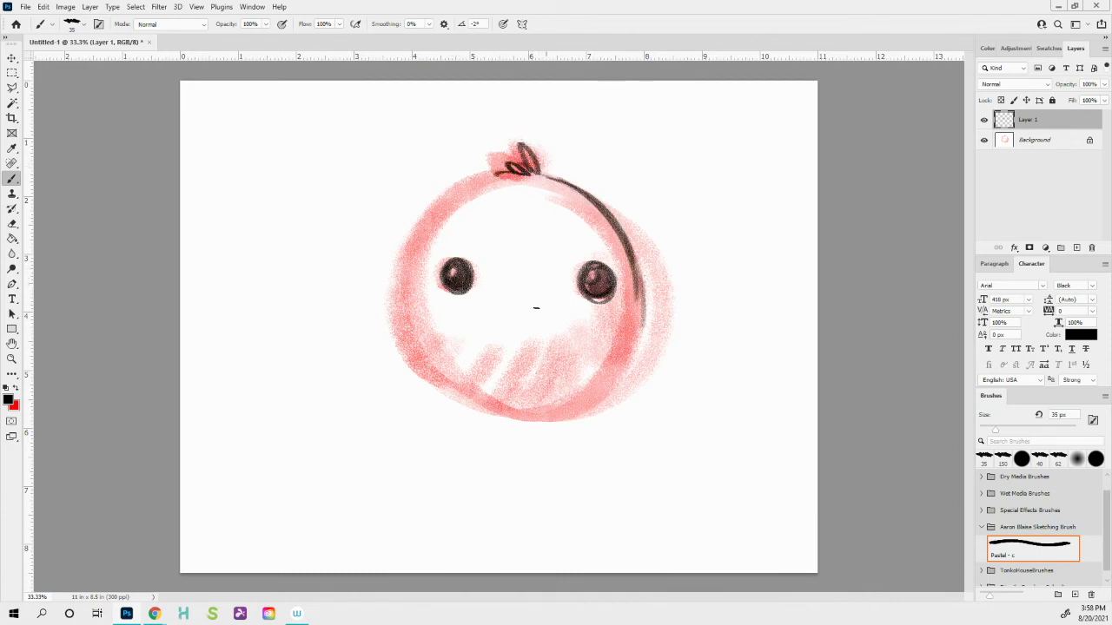
mouse_move(502, 173)
mouse_down()
mouse_move(417, 260)
mouse_move(410, 312)
mouse_up()
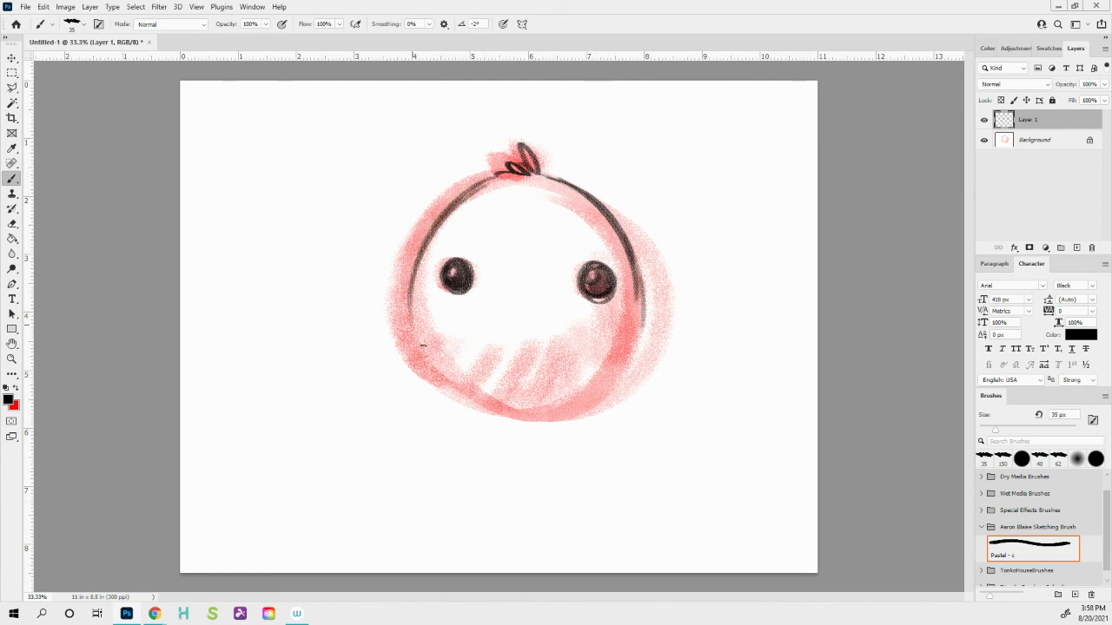
drag(438, 210, 410, 358)
drag(405, 287, 443, 377)
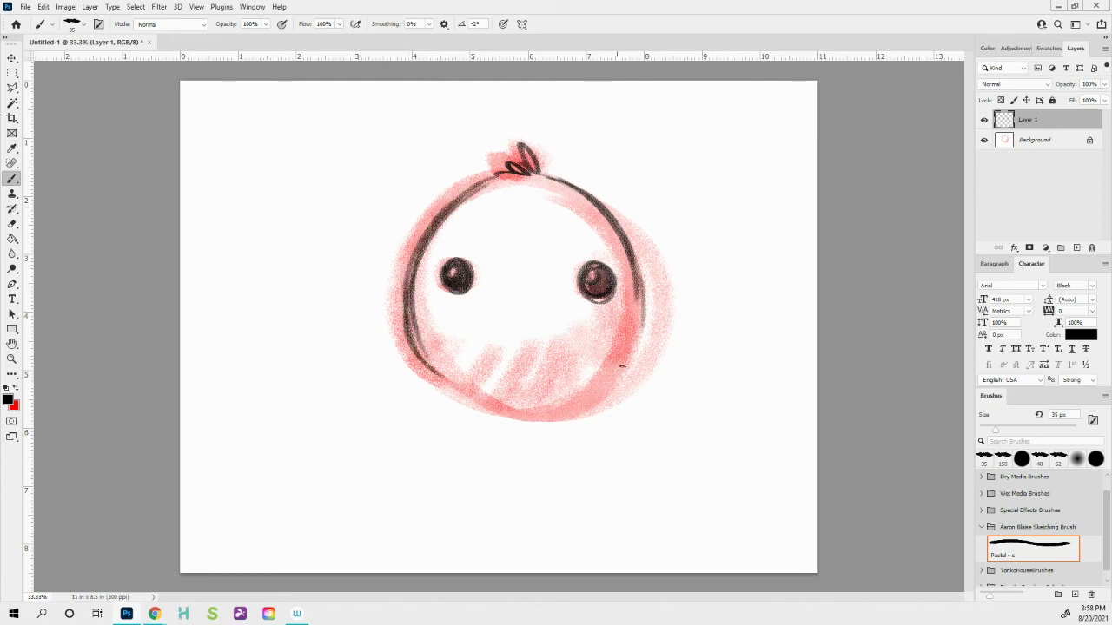
- Trace the face's right outline and the curve along its bottom in dark pencil
mouse_move(642, 309)
mouse_down()
mouse_move(631, 369)
mouse_move(608, 395)
mouse_move(556, 410)
mouse_up()
drag(627, 372, 469, 405)
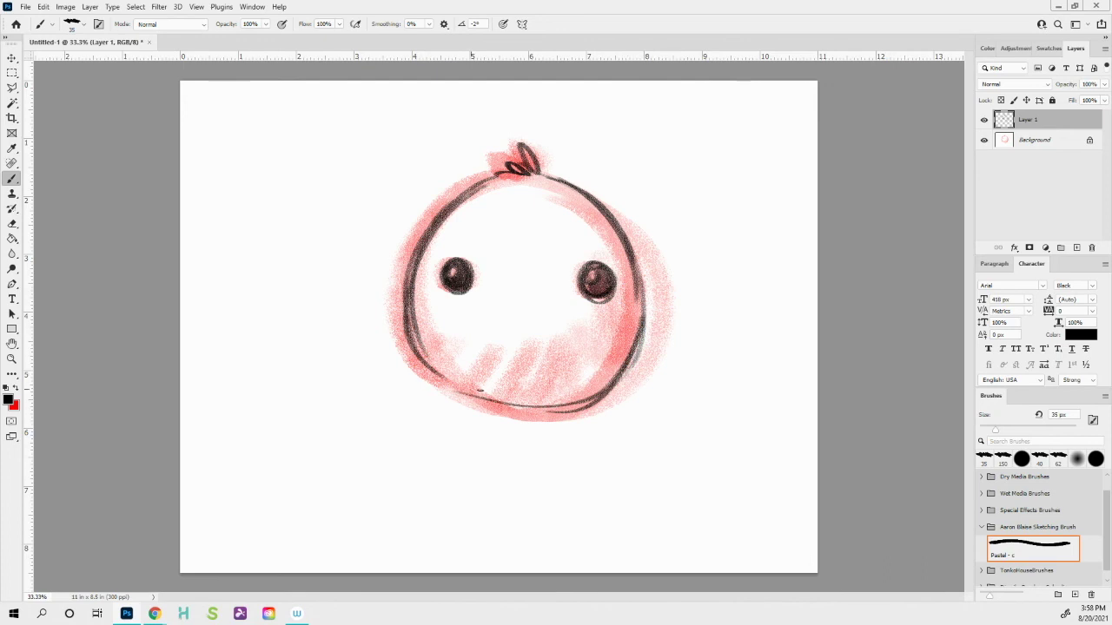
mouse_move(598, 391)
mouse_down()
mouse_move(425, 350)
mouse_move(443, 384)
mouse_move(537, 396)
mouse_up()
mouse_move(435, 386)
mouse_down()
mouse_move(611, 391)
mouse_move(487, 399)
mouse_up()
mouse_move(608, 381)
mouse_down()
mouse_move(431, 396)
mouse_move(575, 399)
mouse_move(425, 393)
mouse_up()
- Undo the messy bottom strokes, redraw the bottom outline in one stroke, and add a small smile
key(ctrl+z)
key(ctrl+z)
key(ctrl+z)
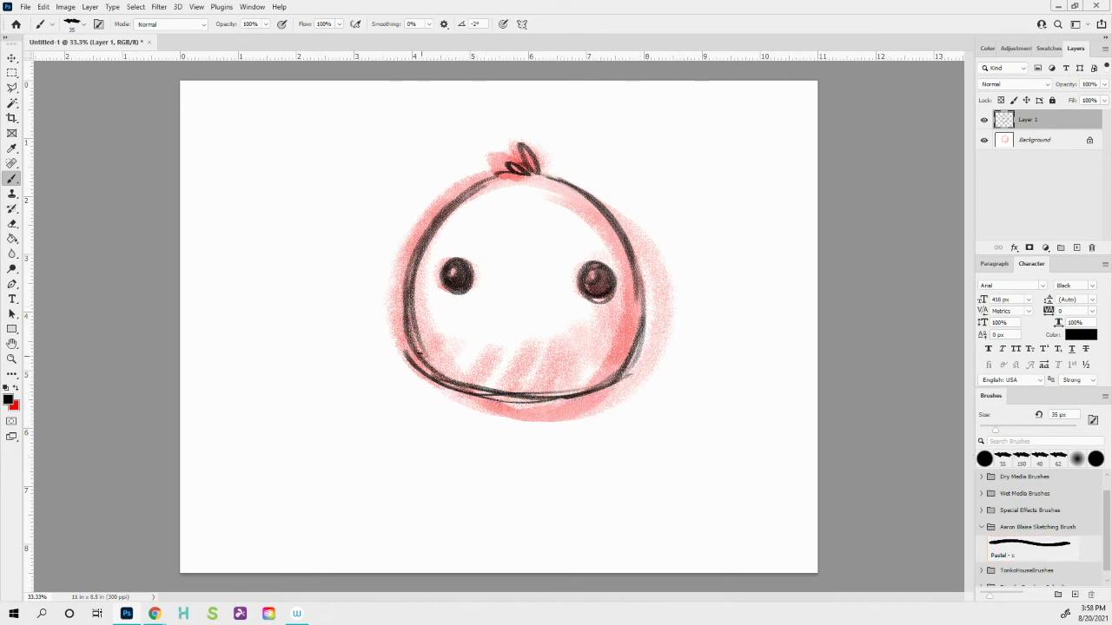
mouse_move(415, 345)
mouse_down()
mouse_move(434, 379)
mouse_move(499, 391)
mouse_move(608, 382)
mouse_move(637, 337)
mouse_up()
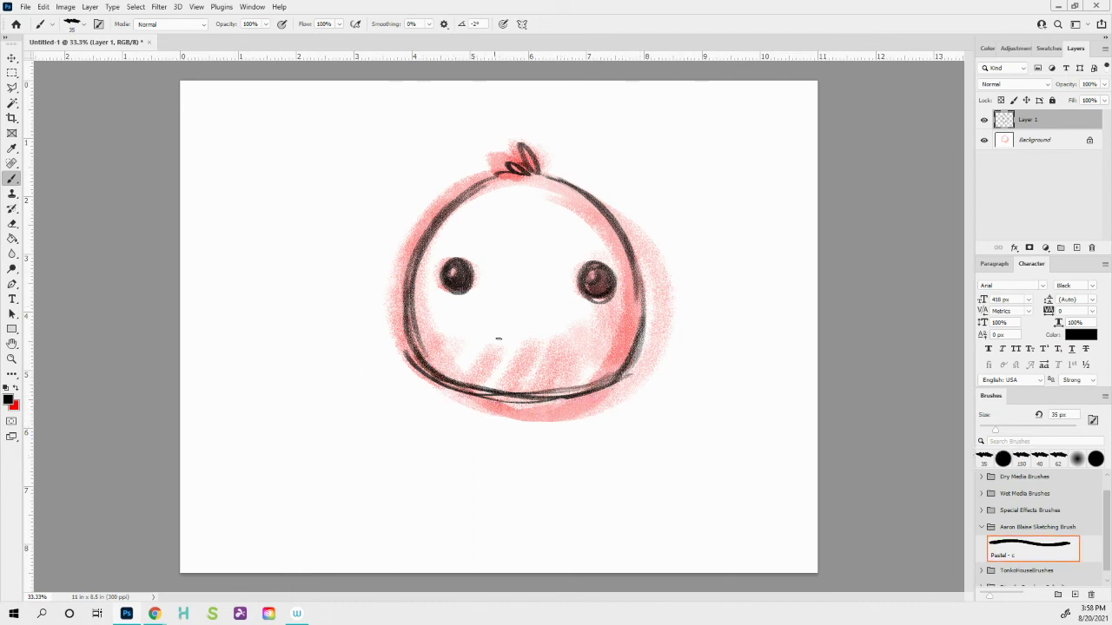
mouse_move(535, 356)
mouse_down()
mouse_move(515, 360)
mouse_move(540, 340)
mouse_move(511, 346)
mouse_up()
- Darken both eyes once more
drag(604, 270, 601, 285)
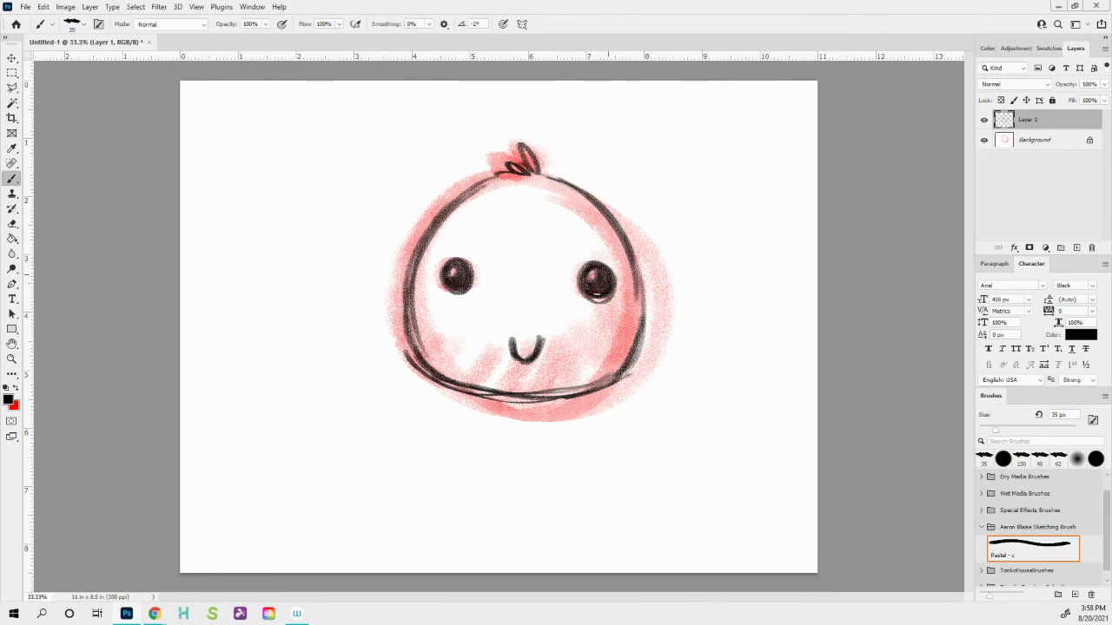
drag(465, 276, 467, 280)
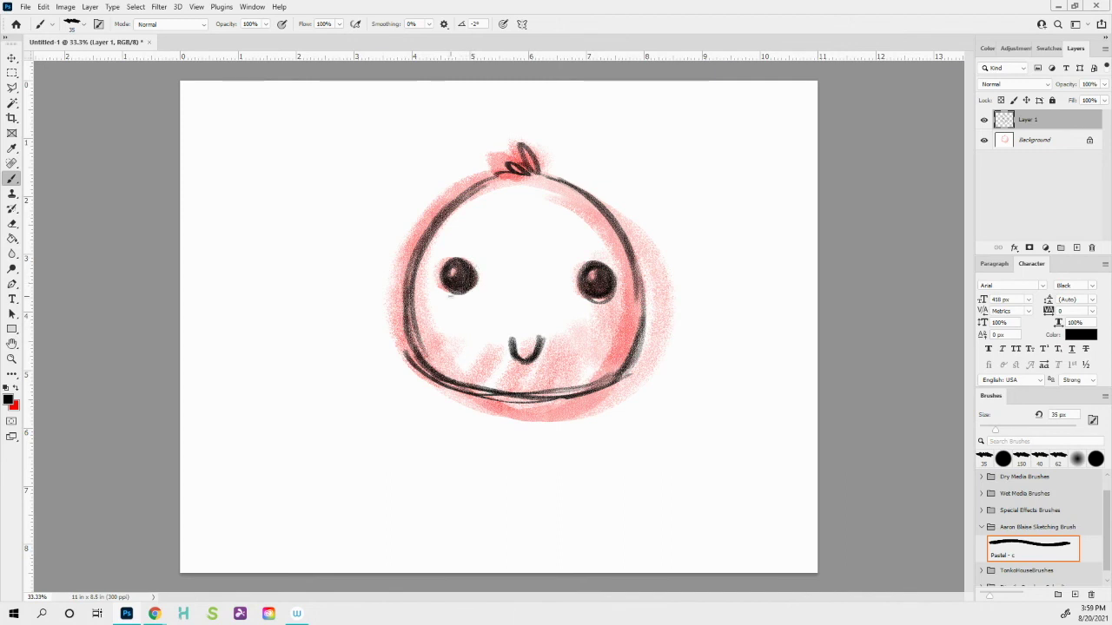
click(12, 72)
mouse_move(359, 148)
mouse_down()
mouse_move(423, 231)
mouse_move(744, 484)
mouse_up()
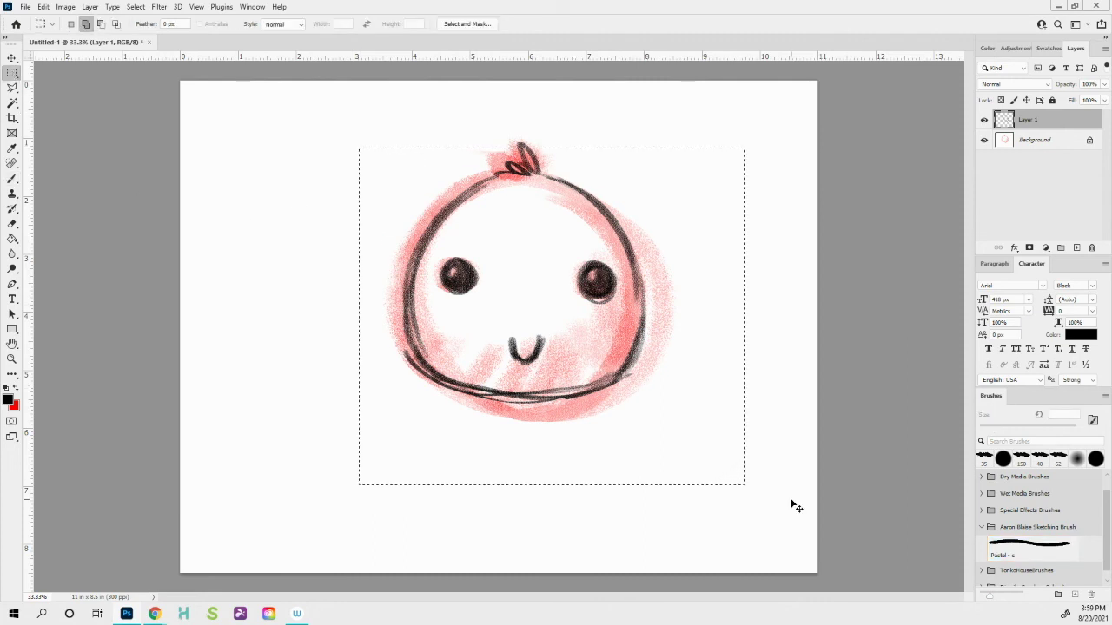
mouse_move(445, 283)
mouse_down()
mouse_move(430, 269)
mouse_move(313, 247)
mouse_up()
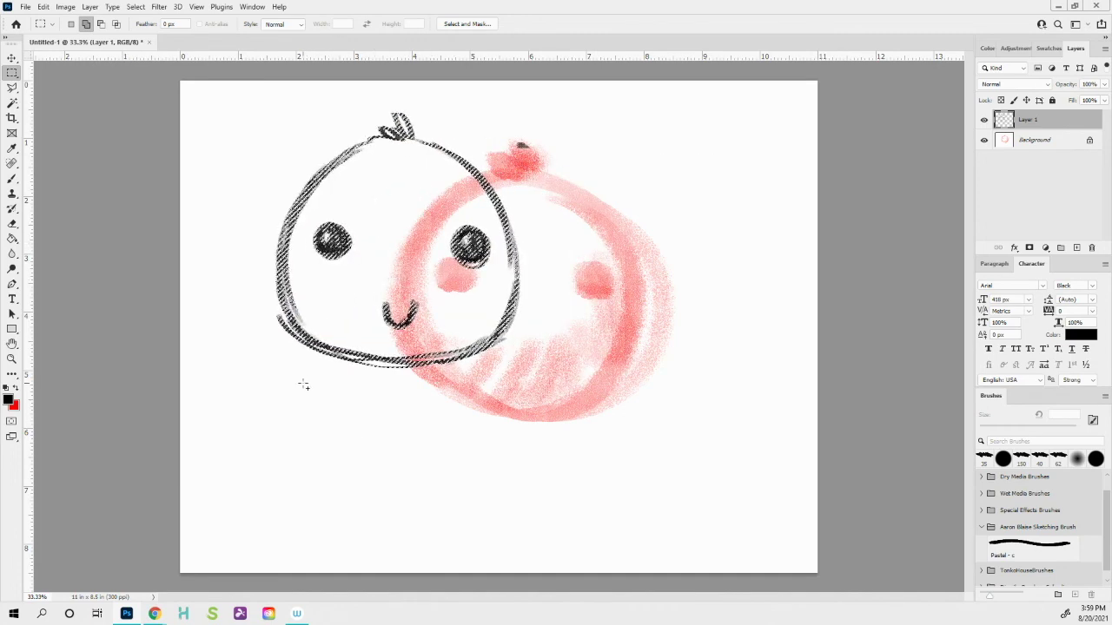
click(135, 8)
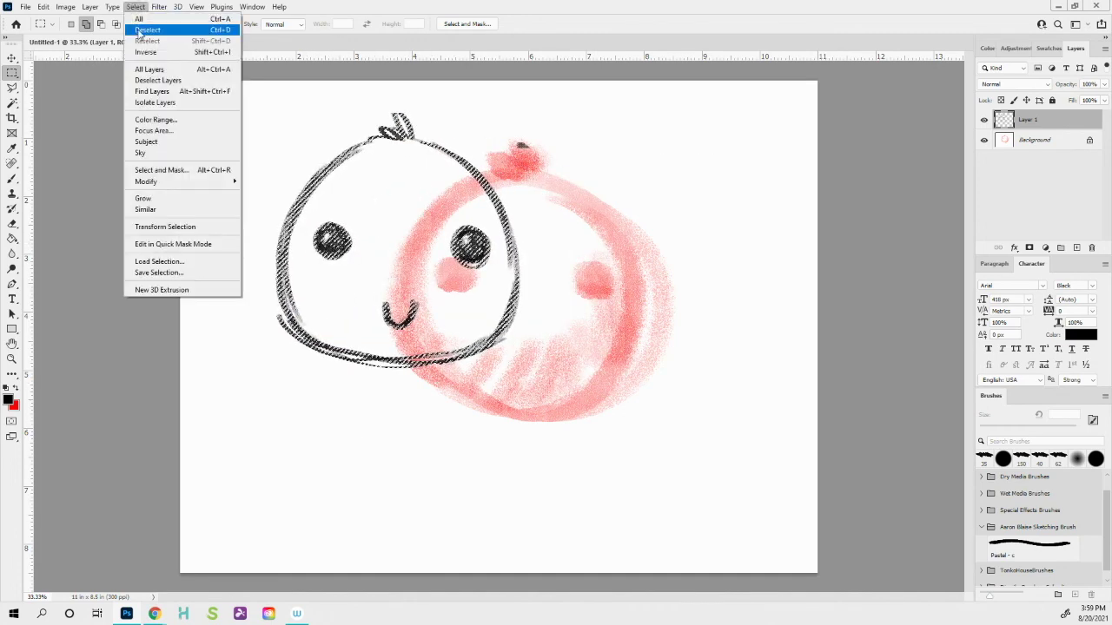
click(144, 29)
key(ctrl+shift+d)
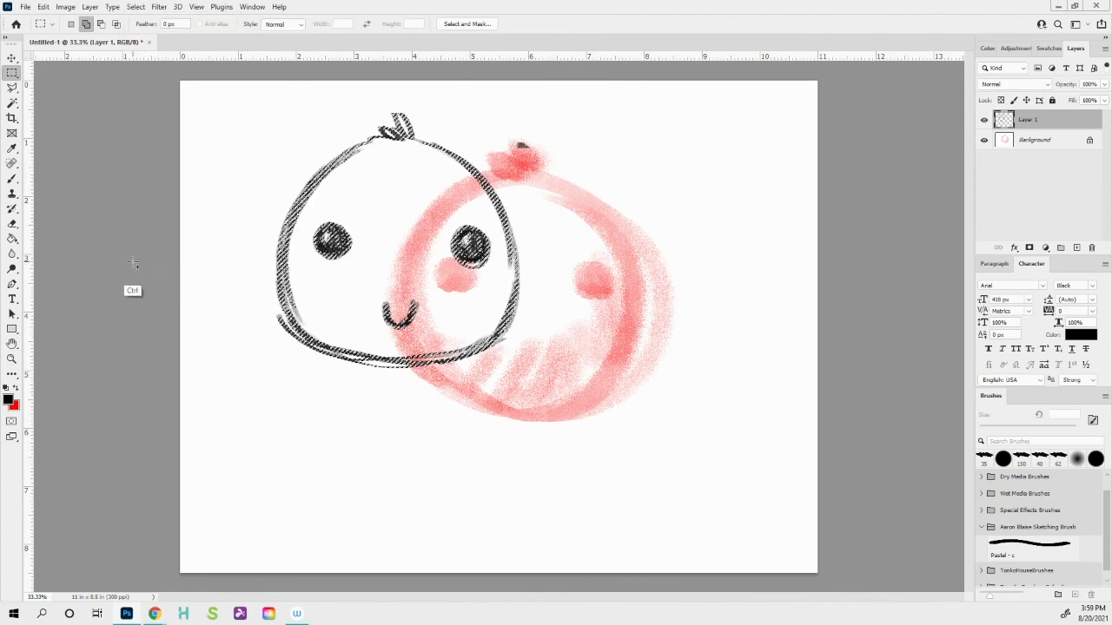
key(ctrl+d)
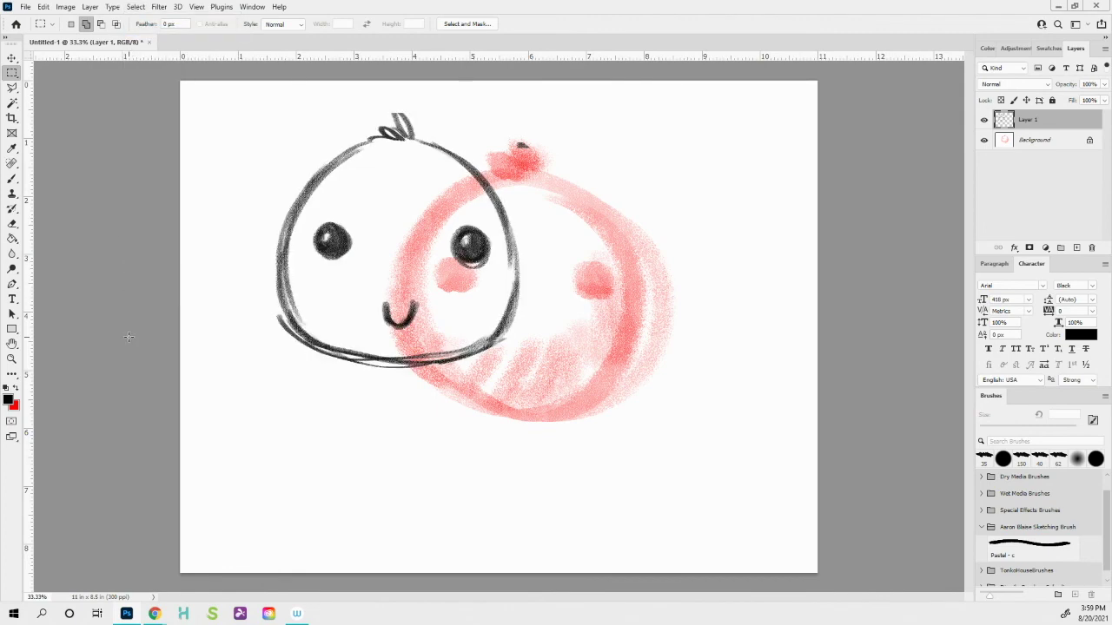
key(ctrl+z)
key(ctrl+z)
key(ctrl+z)
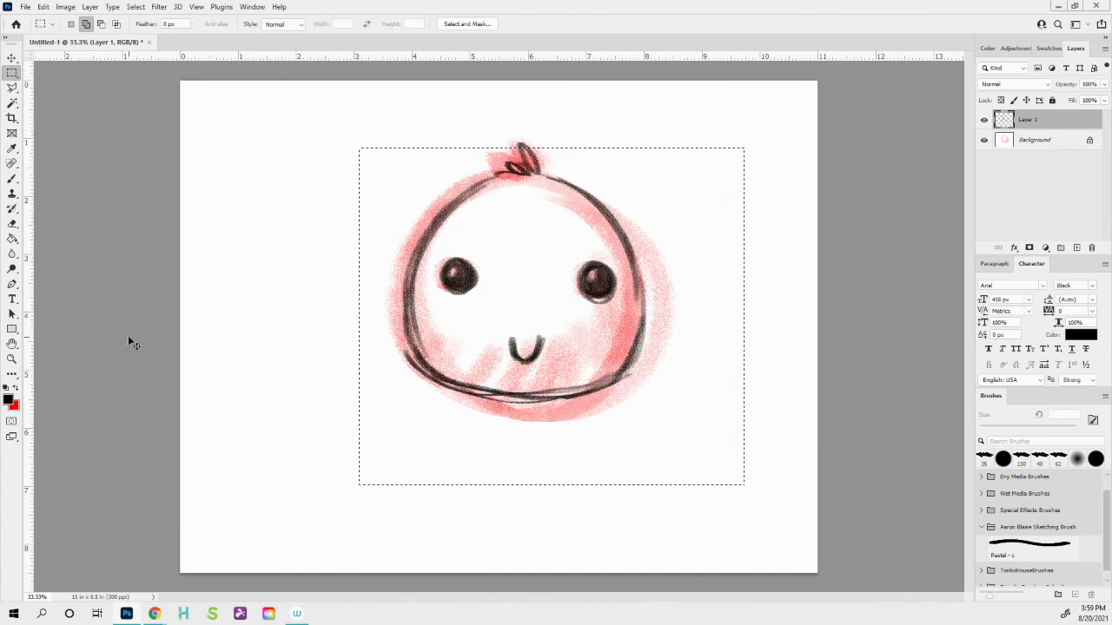
key(ctrl+d)
key(b)
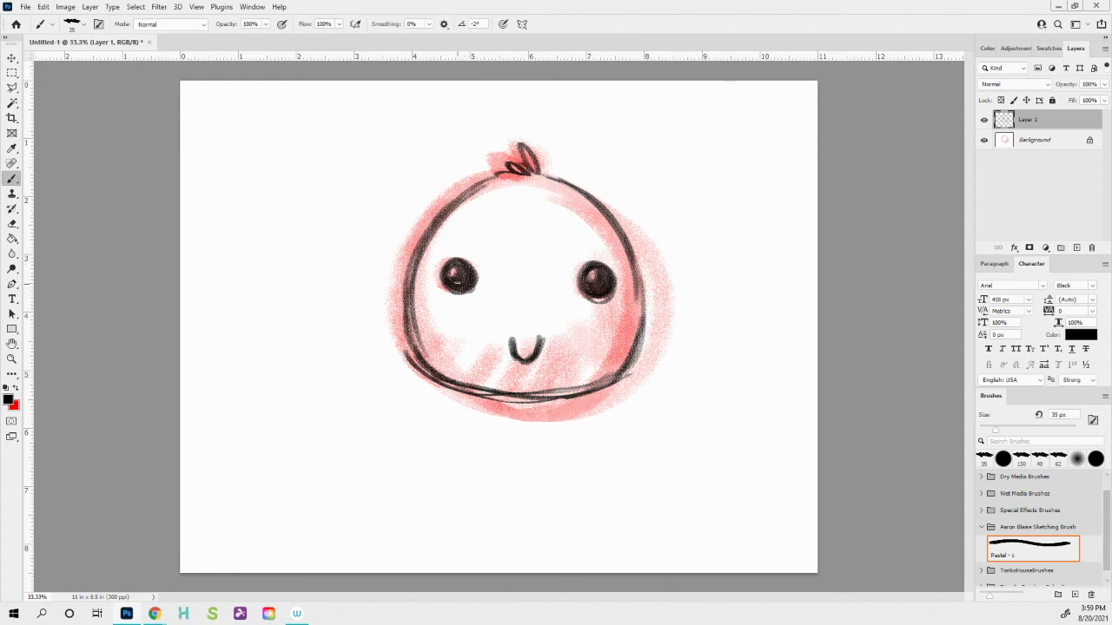
- Toggle the black sketch layer and the pink Background layer off and on to compare them
click(985, 120)
click(985, 121)
click(985, 120)
click(985, 120)
click(985, 140)
click(985, 140)
- Add Layer 2 below Layer 1 and Layer 3 above it
click(1078, 249)
drag(1033, 119, 1033, 151)
click(1032, 122)
click(1078, 249)
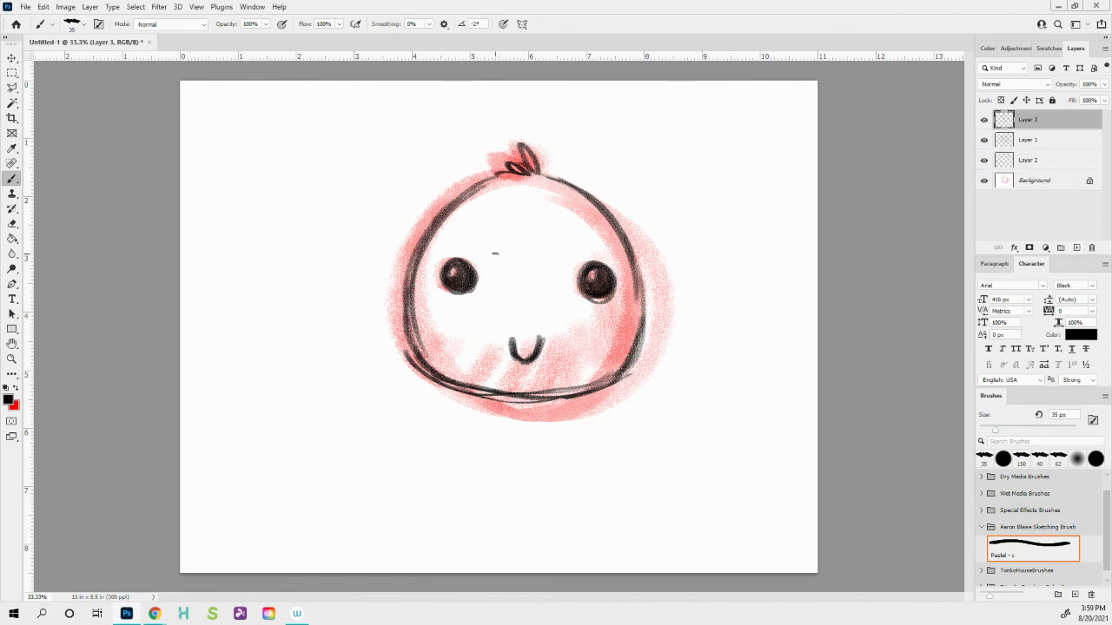
- Hatch red shading over the head's upper right, the cheek beside the mouth and the lower-right cheek
key(x)
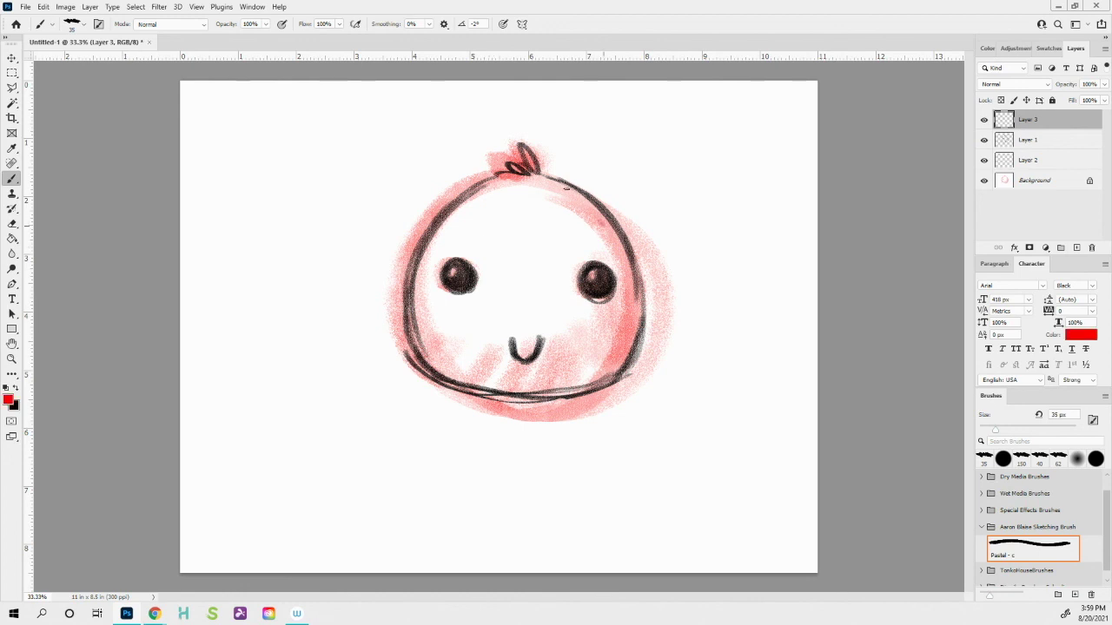
mouse_move(566, 185)
mouse_down()
mouse_move(620, 266)
mouse_move(615, 289)
mouse_move(577, 297)
mouse_move(577, 332)
mouse_up()
drag(547, 299, 556, 327)
drag(630, 303, 609, 370)
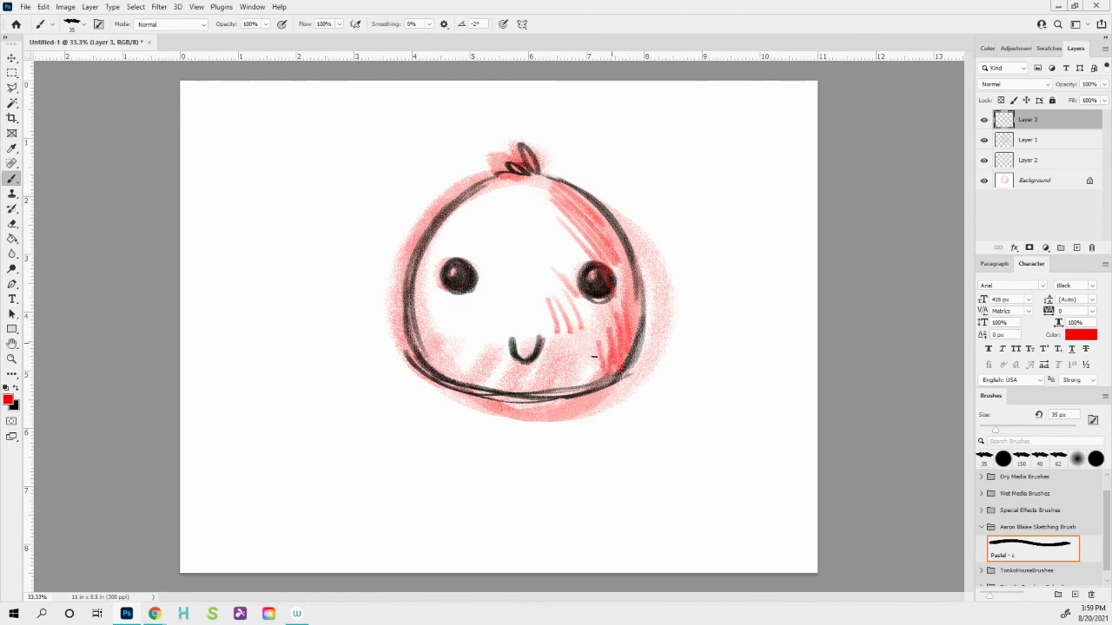